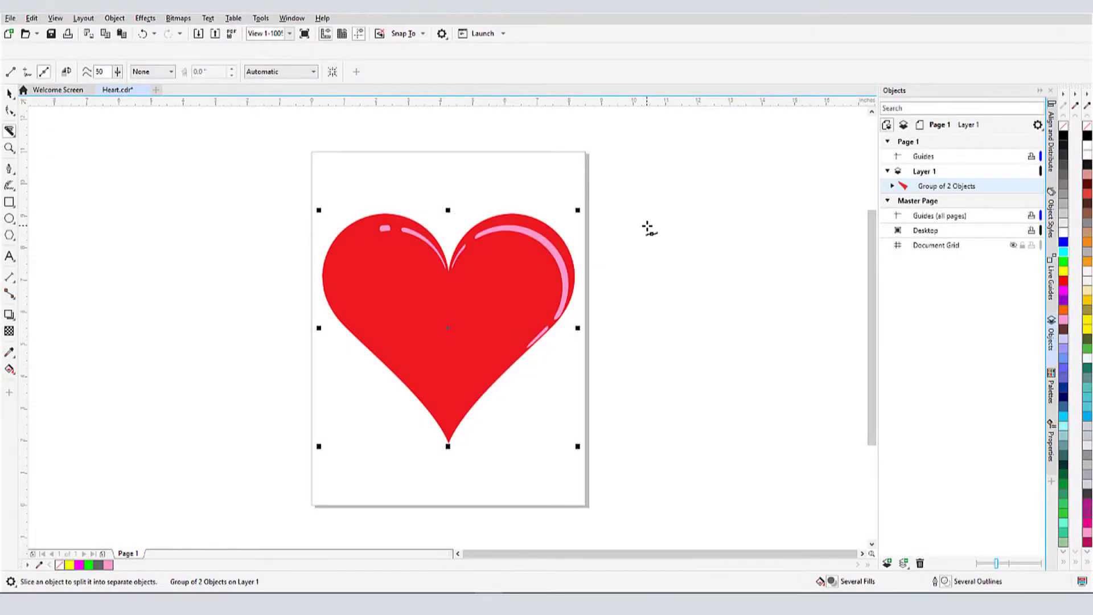
Preview knife cuts: a zigzag through the heart and a curved split through PARTY, lifting the top pieces
mouse_move(646, 227)
left_mouse_down()
mouse_move(569, 254)
mouse_move(502, 295)
mouse_move(477, 288)
mouse_move(431, 326)
mouse_move(367, 322)
mouse_move(345, 342)
left_mouse_up()
left_click(931, 215, "ctrl")
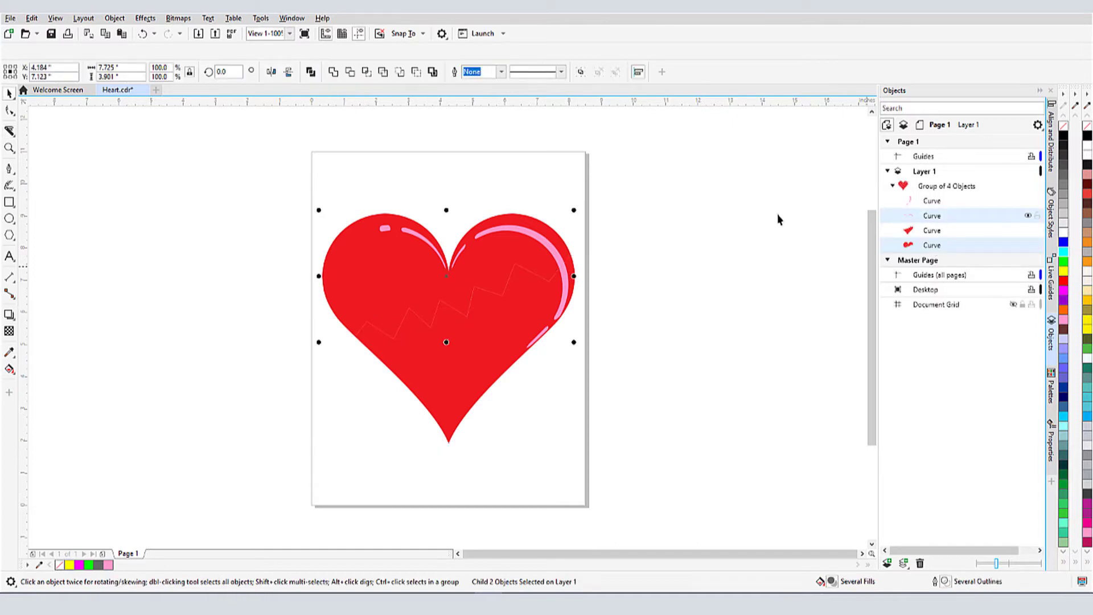
left_click_drag(450, 276, 449, 228)
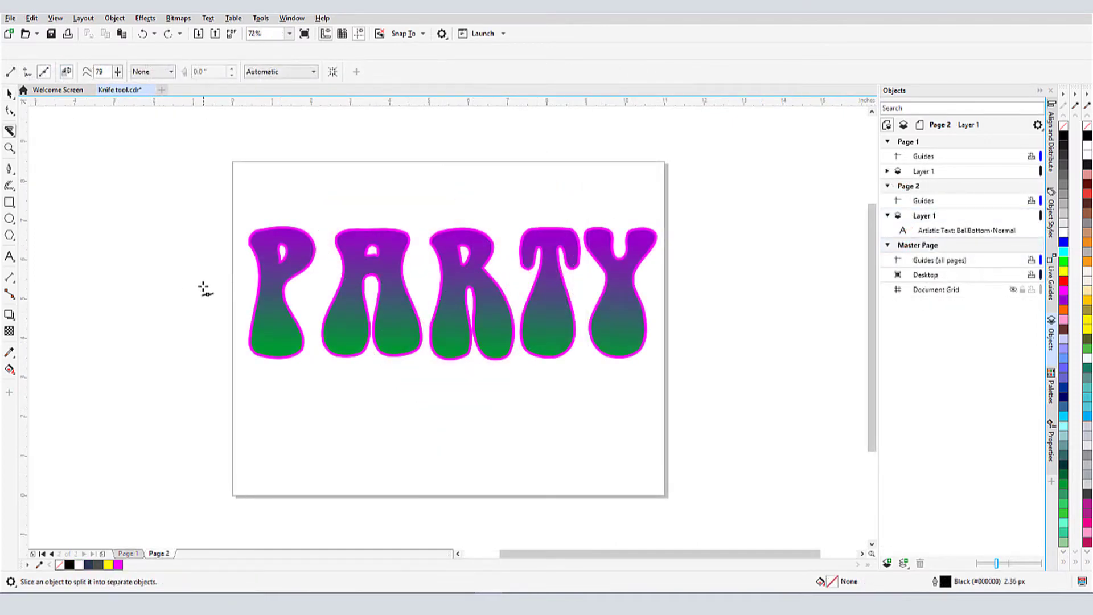
left_click(203, 286)
left_click_drag(293, 293, 341, 295)
left_click_drag(394, 316, 428, 322)
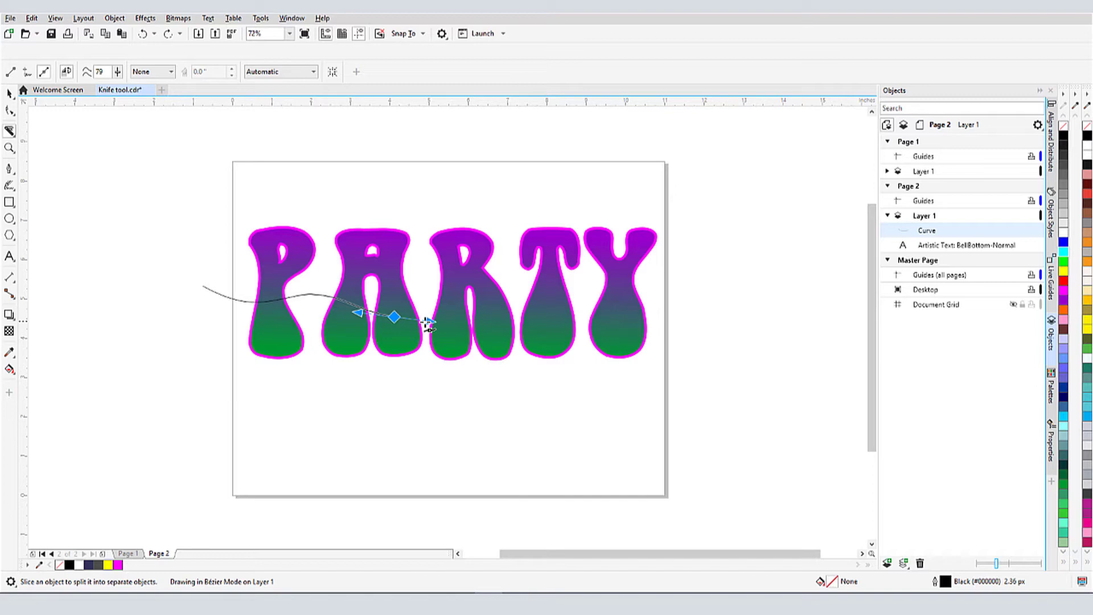
left_click(496, 285)
left_click(617, 309)
double_click(708, 288)
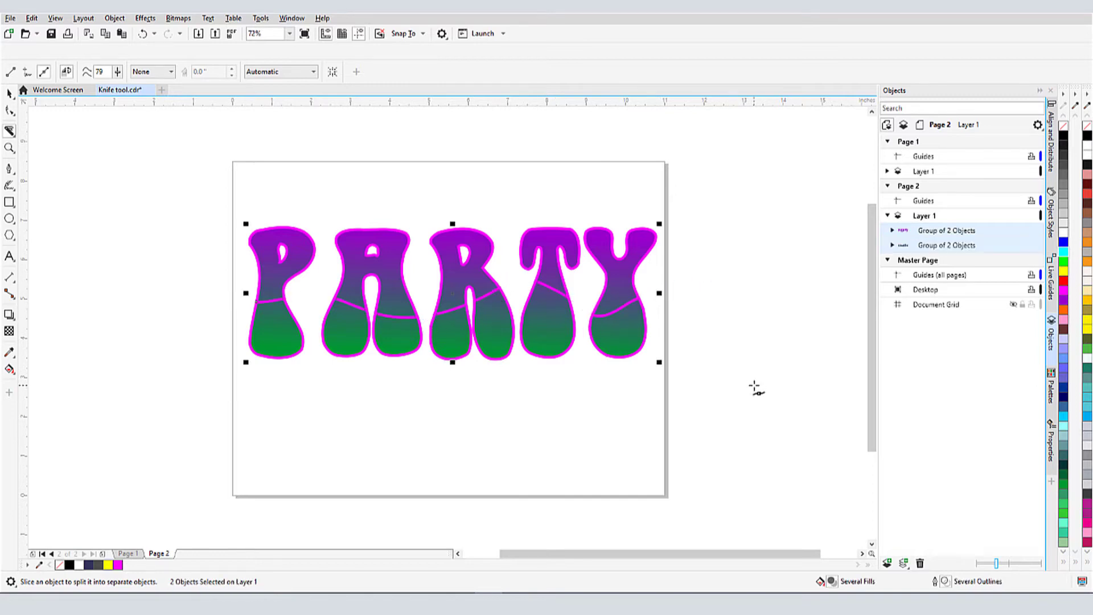
left_click(10, 93)
left_click(389, 266)
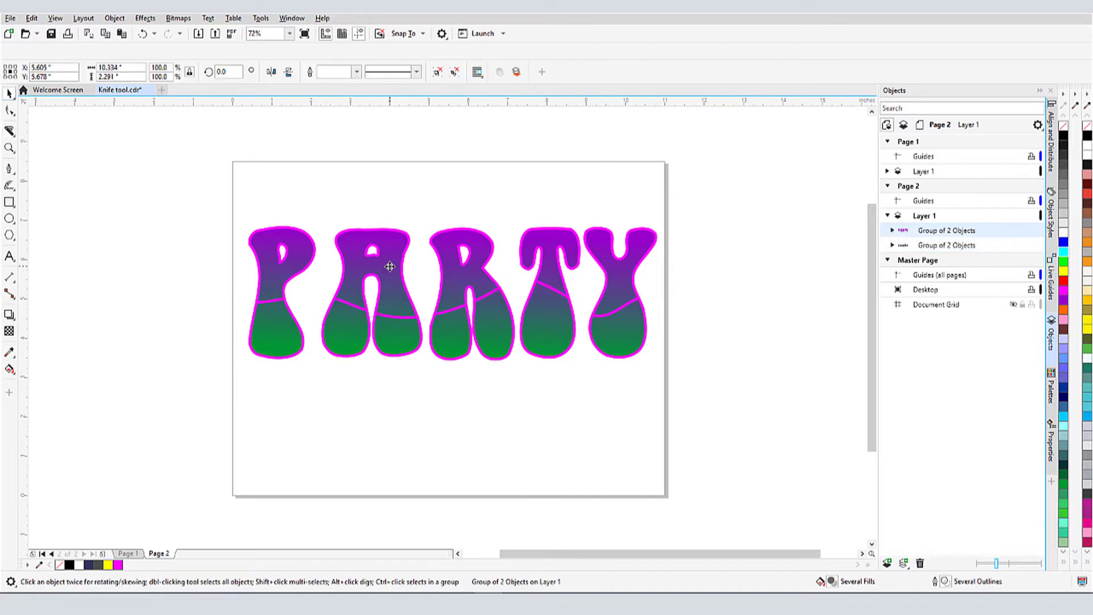
left_click_drag(389, 266, 389, 234)
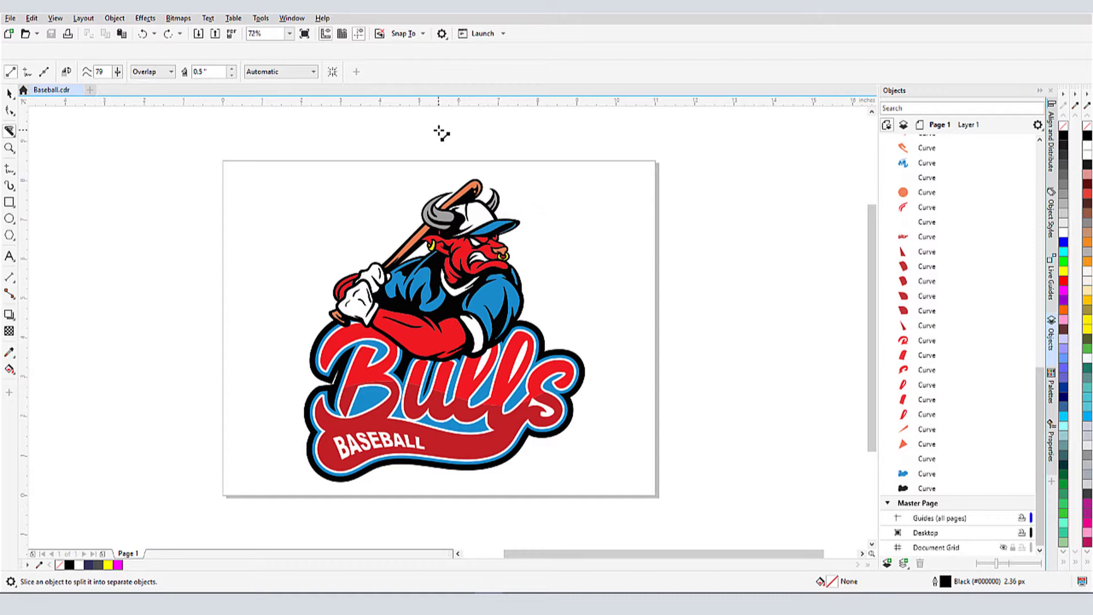
Preview splitting the baseball logo vertically and moving its left half, then pick the Knife tool
left_click_drag(441, 133, 461, 529)
left_click_drag(198, 147, 455, 508)
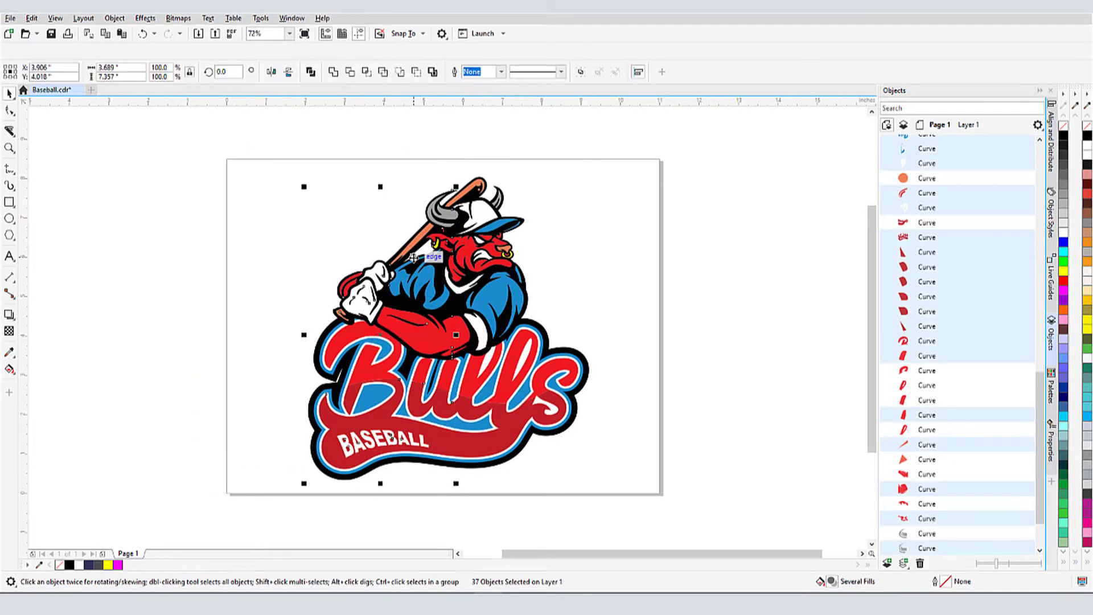
scroll(414, 194, "down", 2)
left_click_drag(414, 206, 442, 352)
scroll(442, 353, "up", 2)
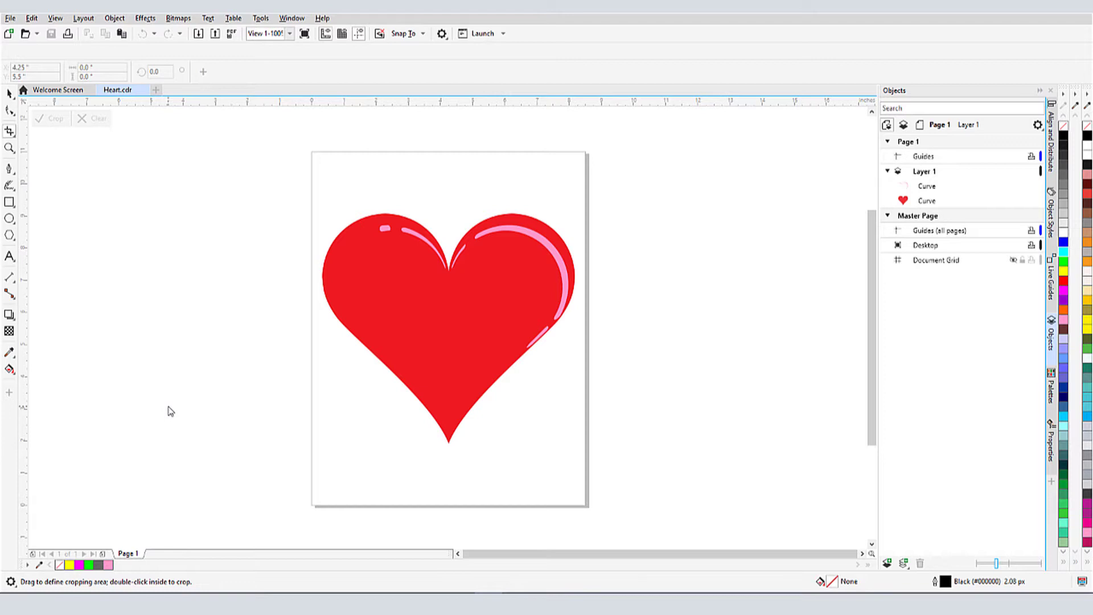
left_click(12, 135)
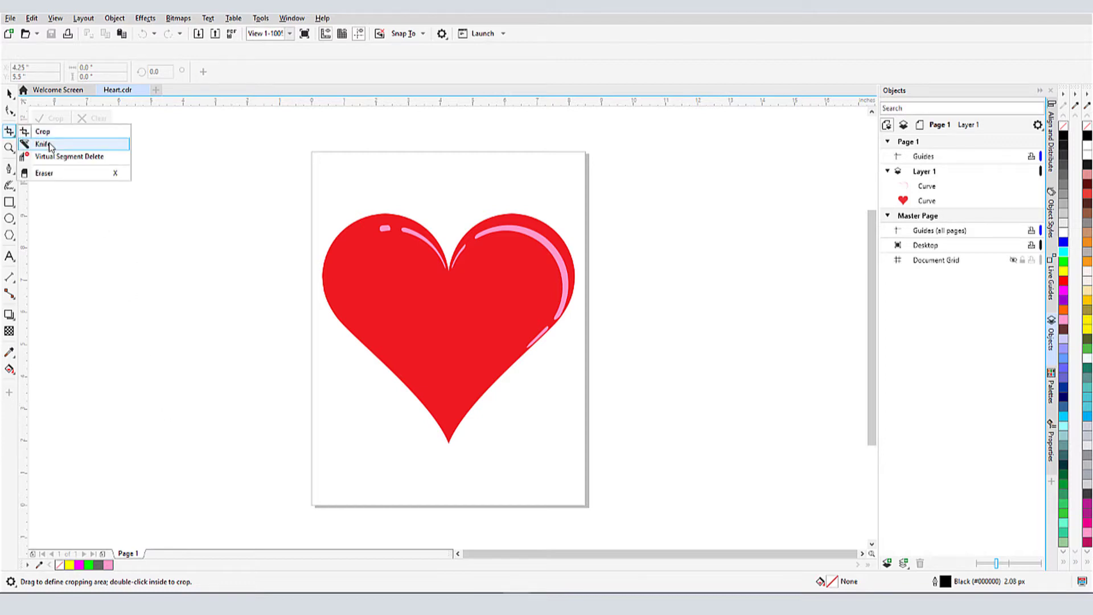
left_click(49, 146)
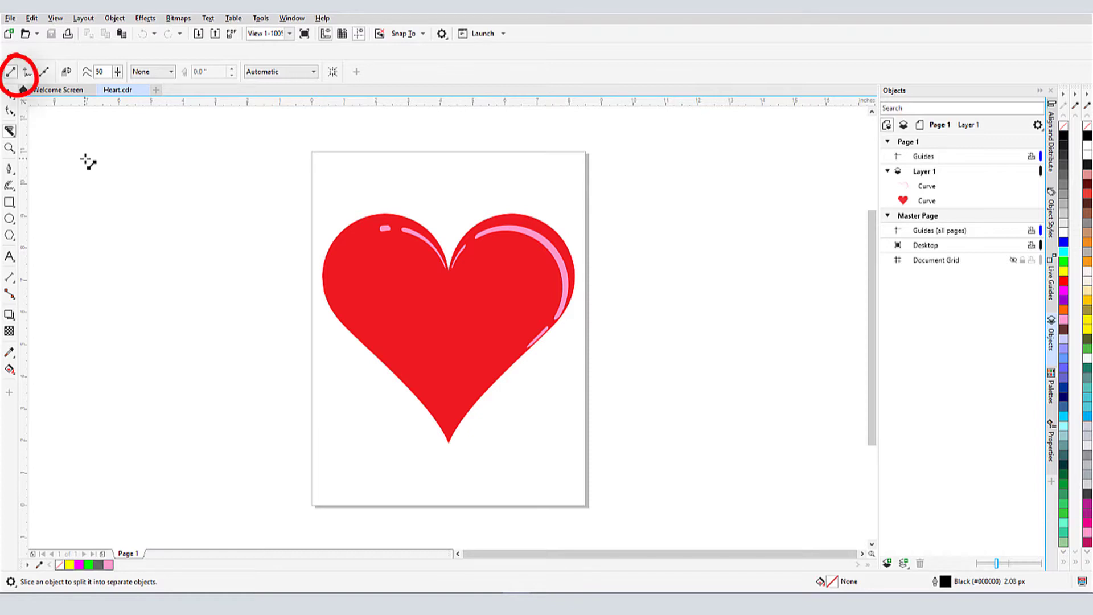
Cut the red heart with one straight line from its left edge to its lower right
left_click(323, 290)
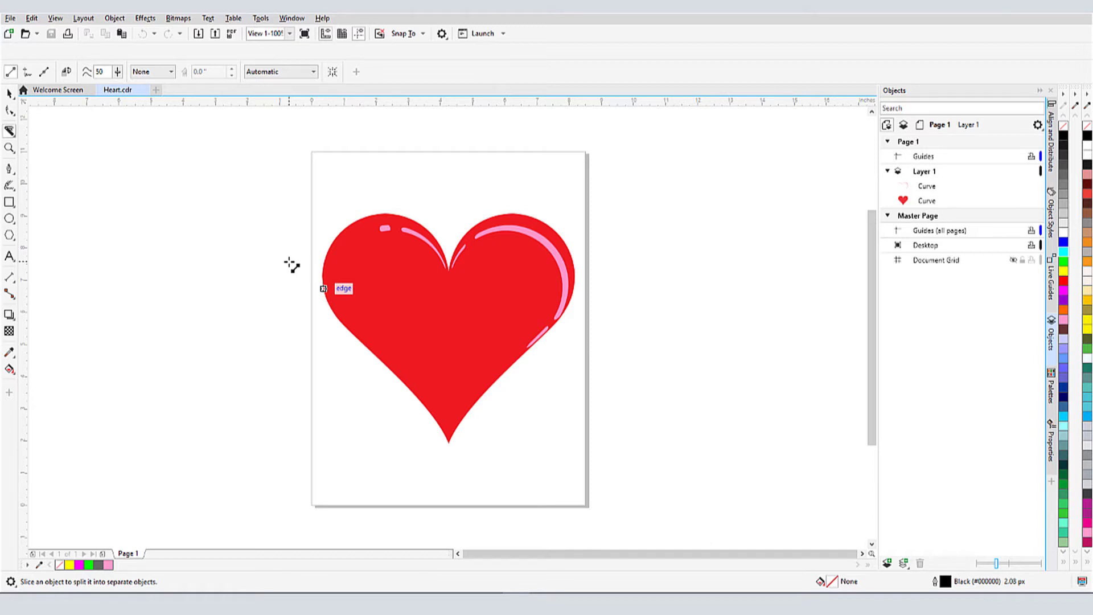
left_click_drag(289, 263, 562, 397)
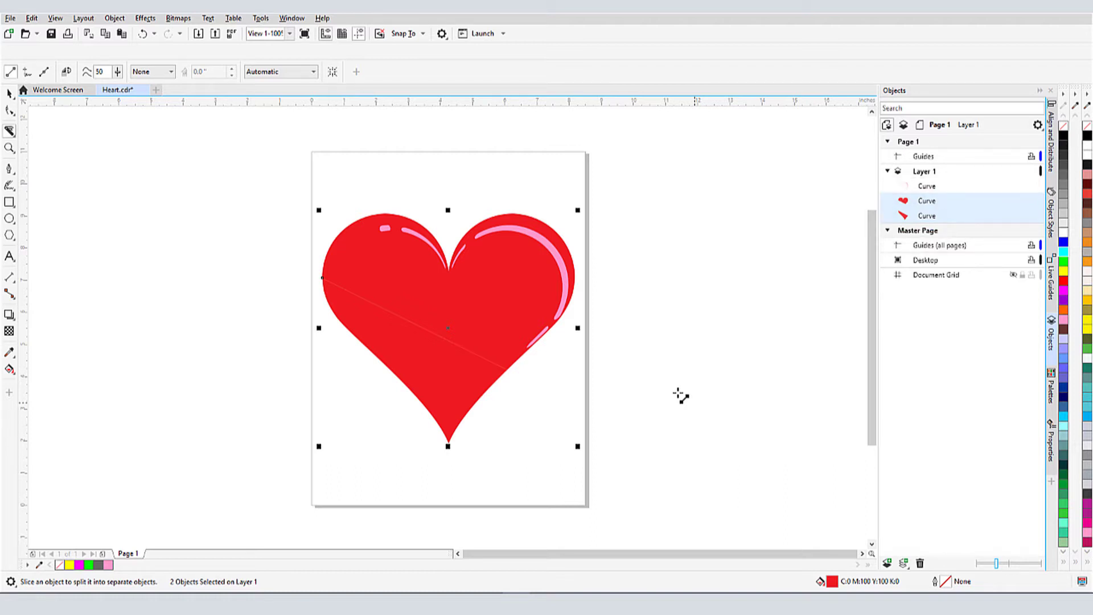
Move the lower heart piece down to open a gap along the cut
left_click(10, 94)
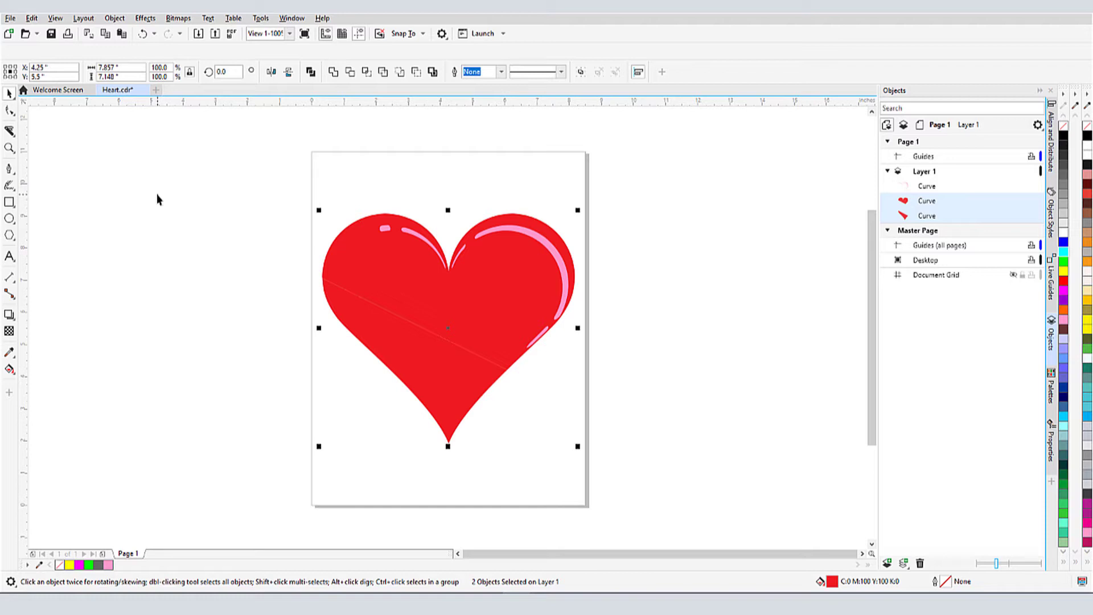
left_click(217, 234)
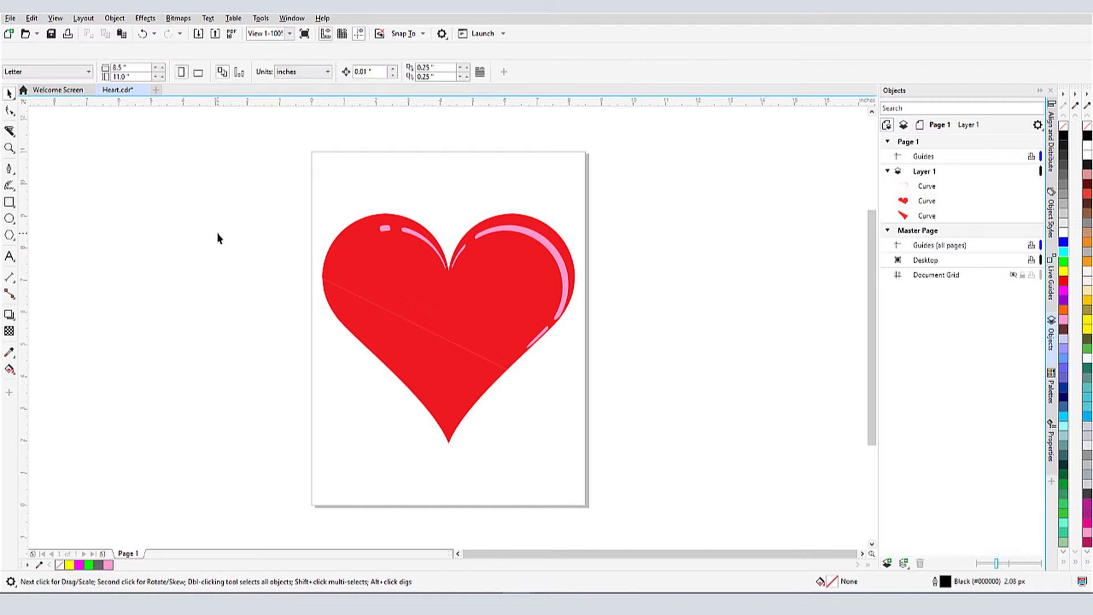
left_click(407, 357)
left_click_drag(408, 351, 411, 406)
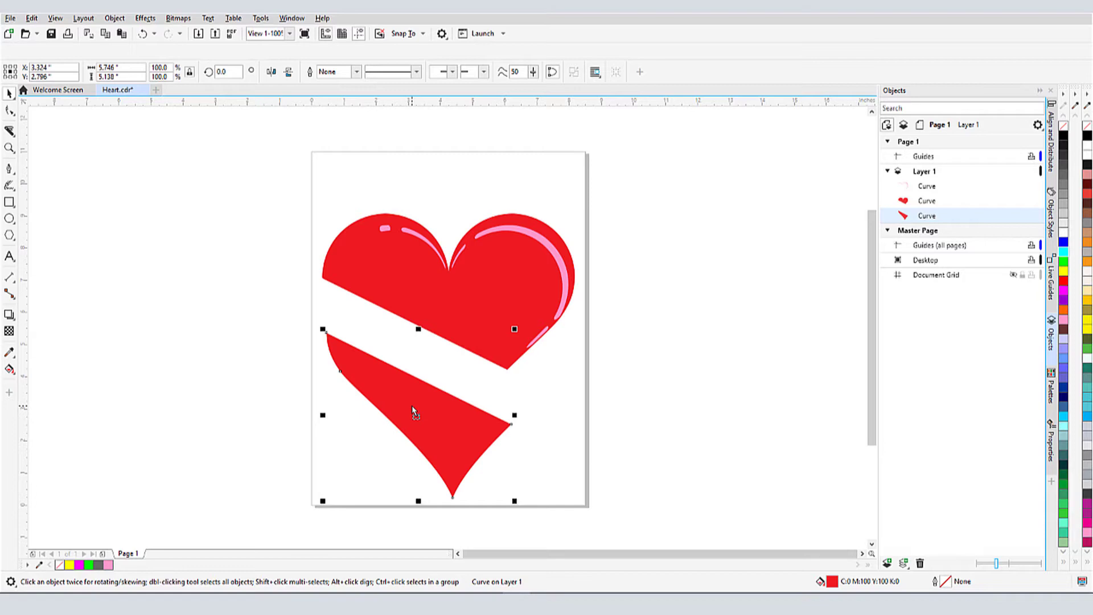
Move the upper piece and highlight up-right, then undo to restore the whole heart
left_click(920, 201)
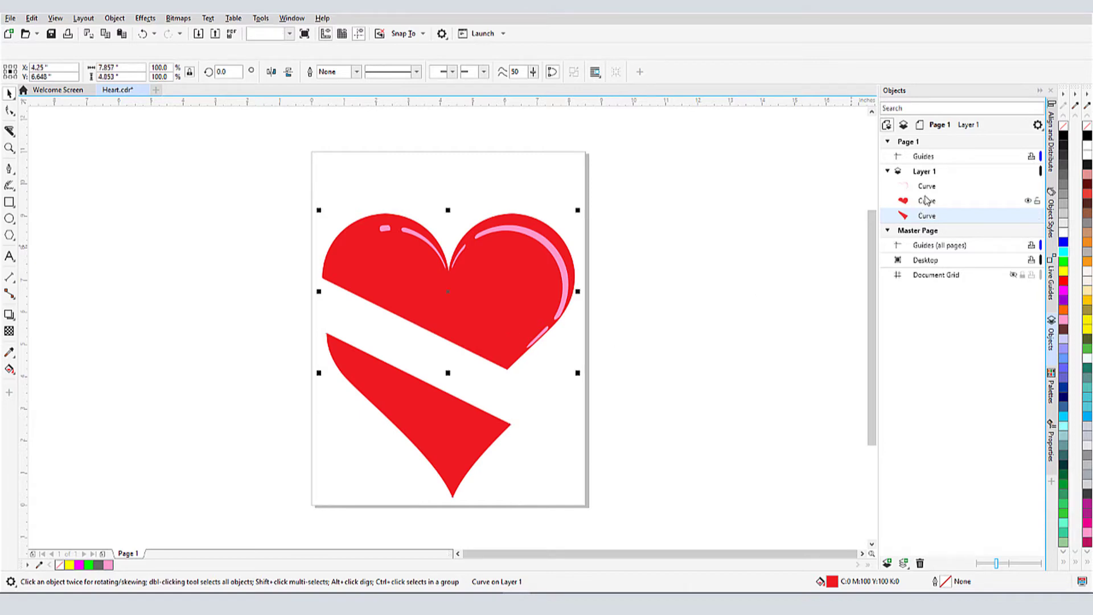
left_click(926, 188, "shift")
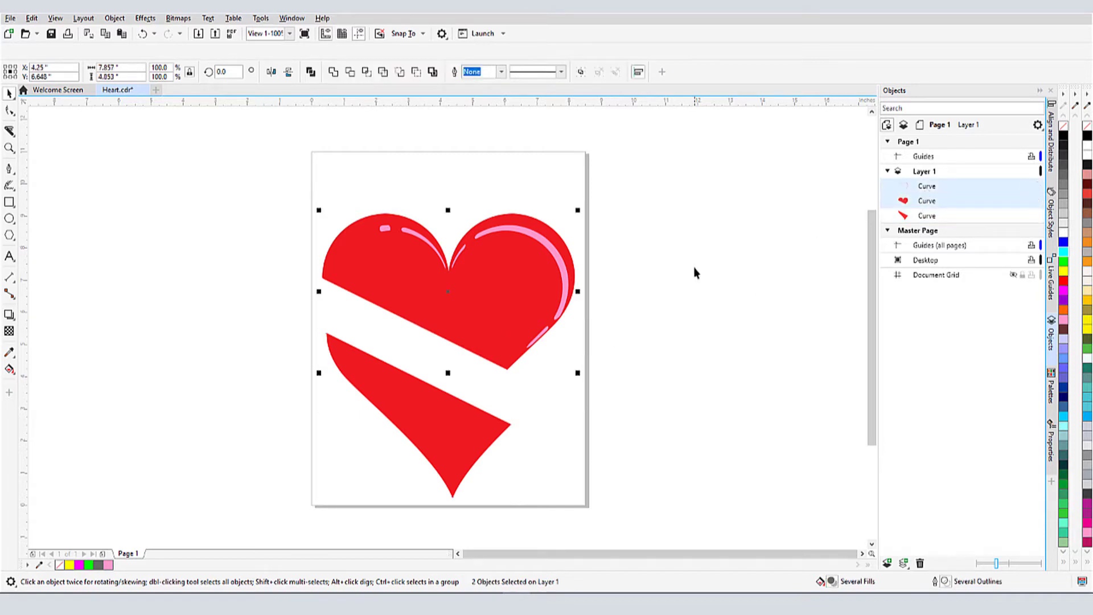
left_click_drag(452, 298, 468, 255)
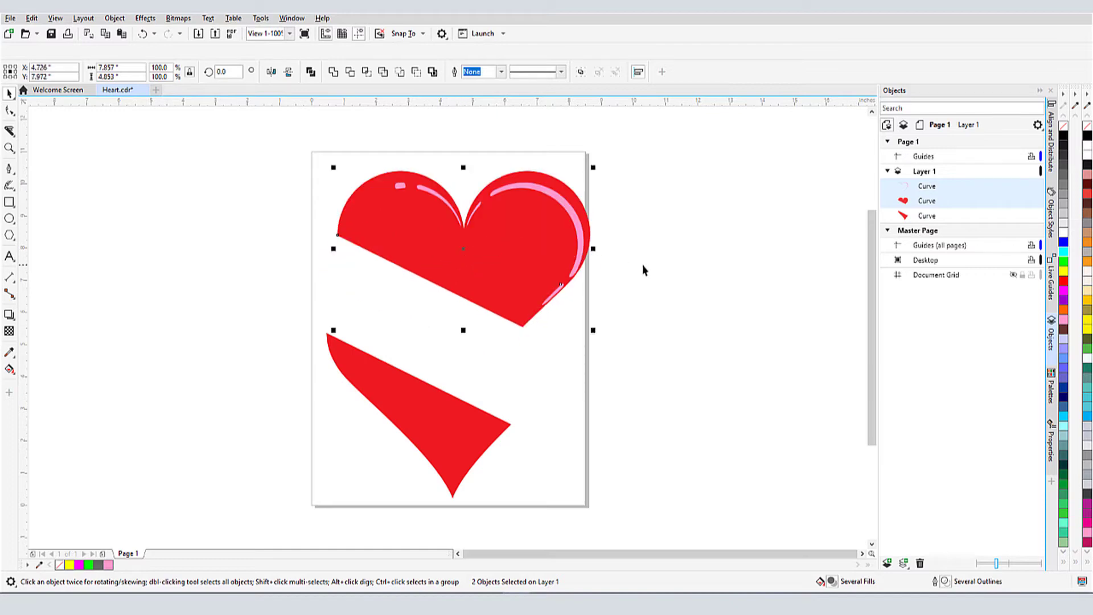
key("ctrl+z")
key("ctrl+z")
key("ctrl+z")
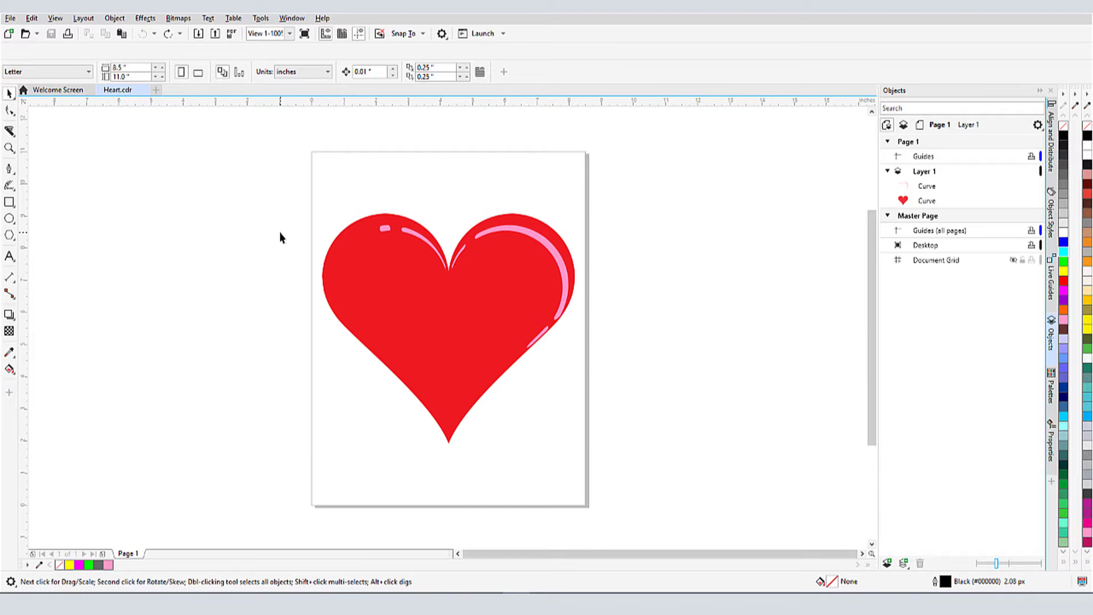
Group the heart and its highlight into one object, then choose the Knife tool
left_click_drag(276, 196, 667, 468)
left_click(581, 72)
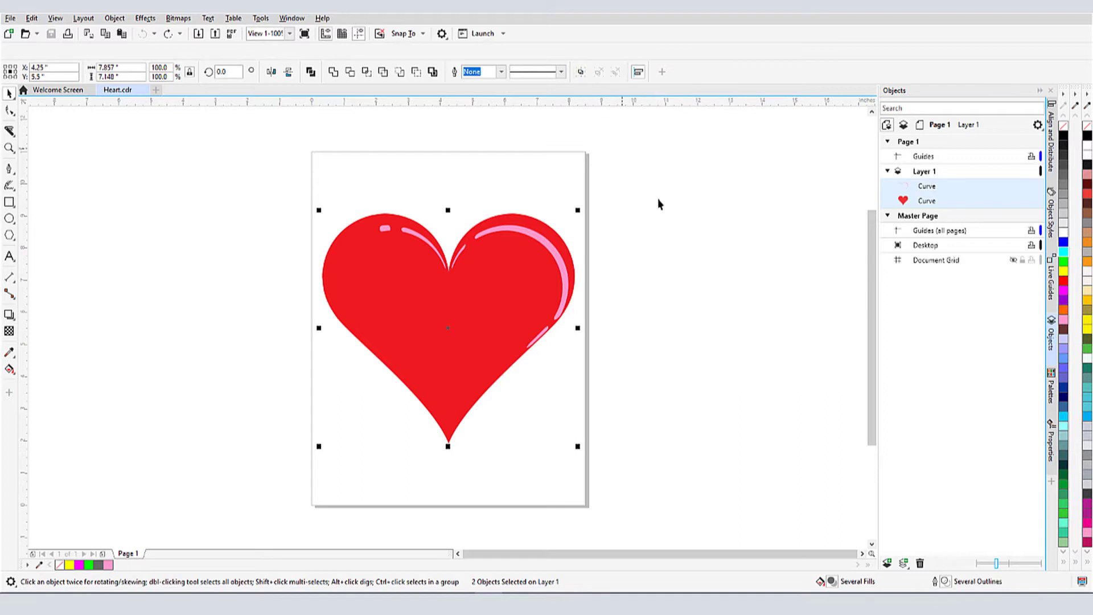
left_click(10, 131)
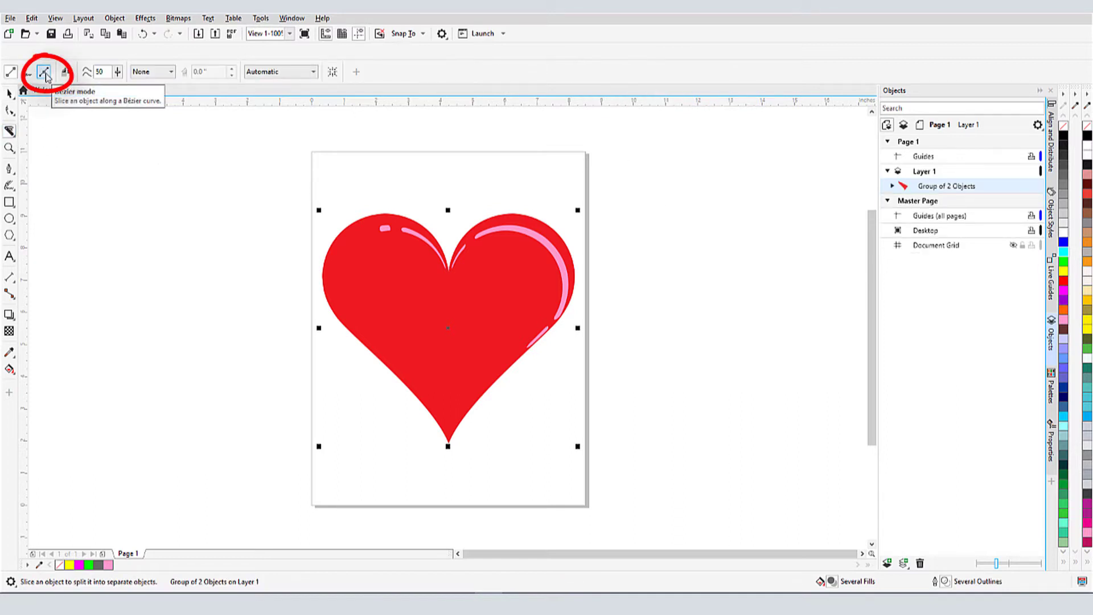
In Bézier mode, cut a zigzag line across the heart from its right side to its left
left_click(45, 77)
left_click_drag(646, 226, 595, 259)
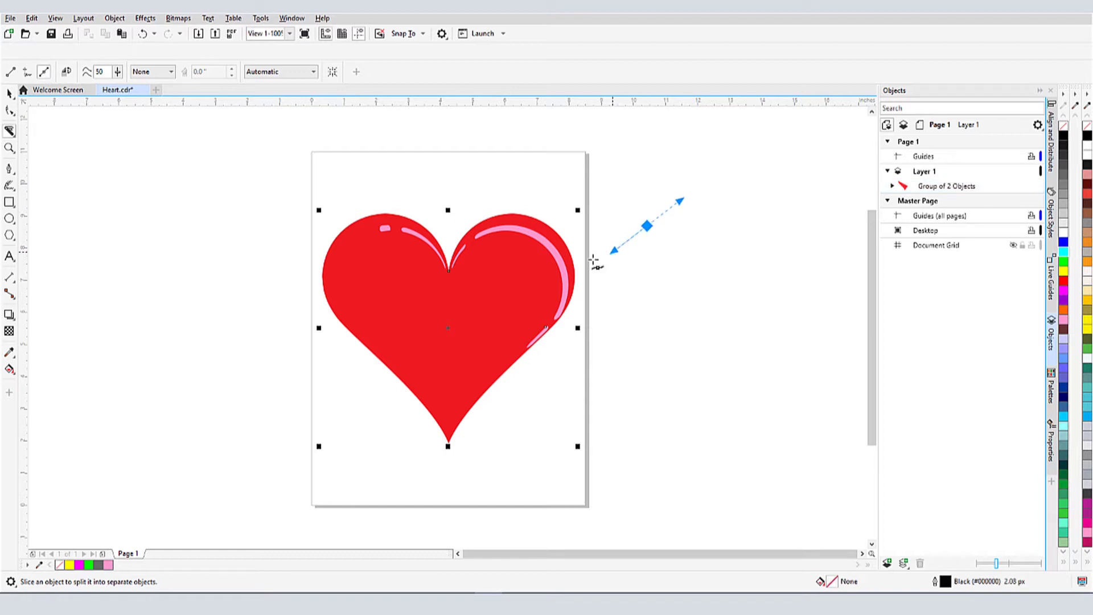
left_click(568, 250)
left_click(549, 281)
left_click_drag(514, 263, 504, 289)
left_click(502, 294)
left_click(476, 288)
left_click(464, 317)
left_click(441, 300)
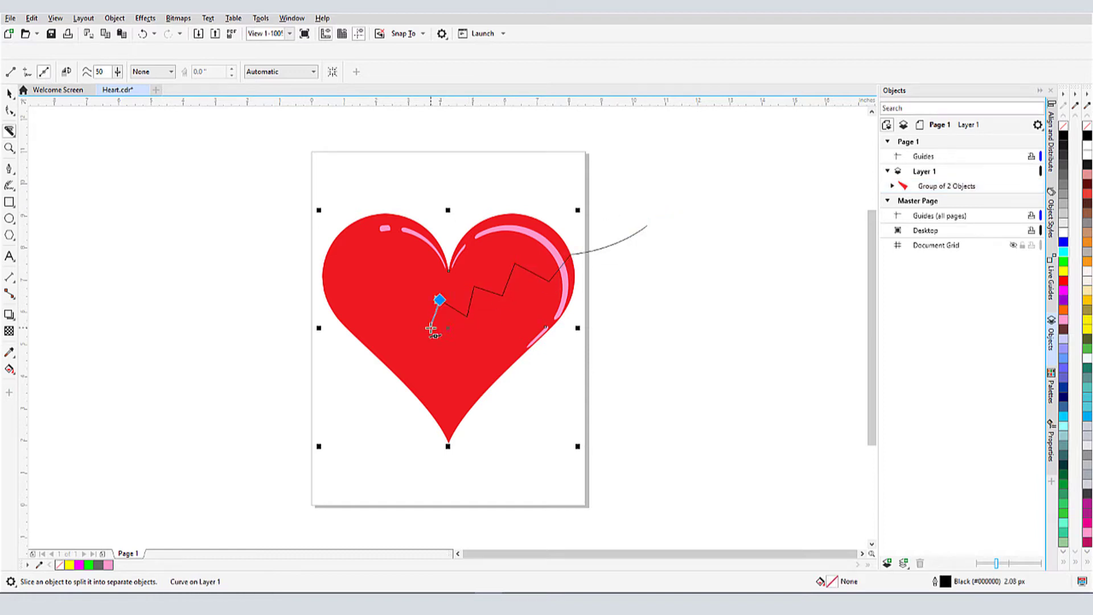
left_click(430, 325)
left_click(410, 308)
left_click(368, 320)
left_click(343, 354)
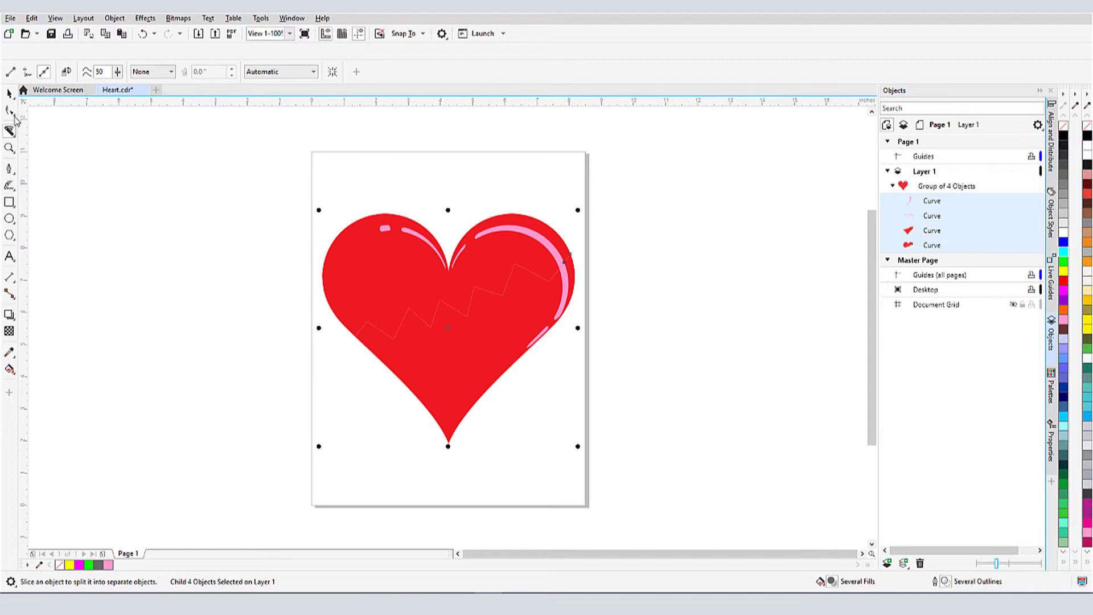
Select the two upper heart pieces and move them up to reveal the zigzag gap
left_click(9, 93)
left_click(171, 168)
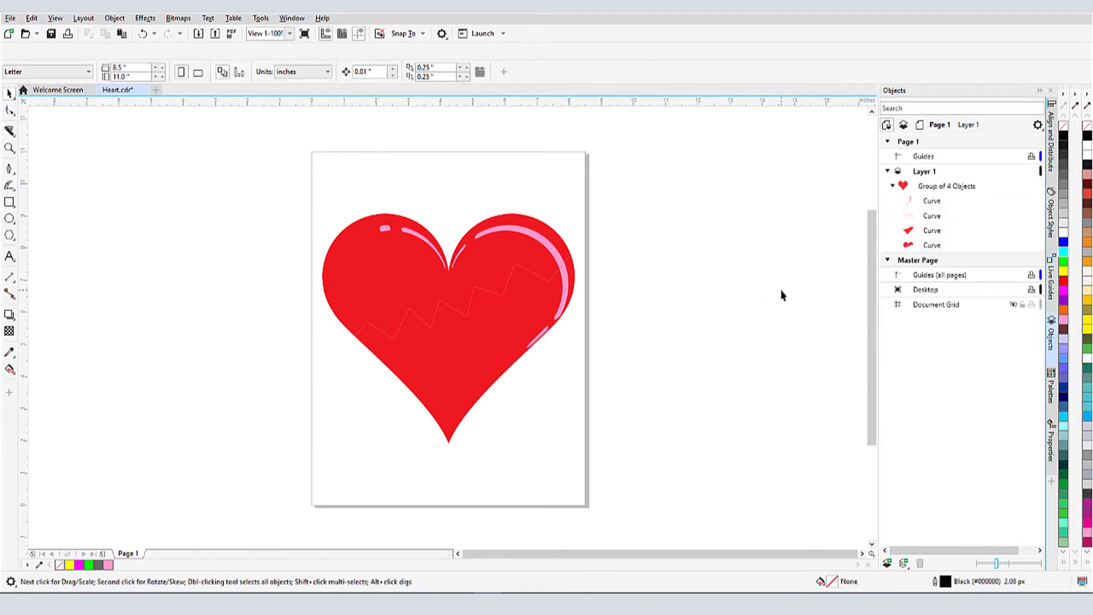
left_click(932, 246)
left_click(931, 216, "ctrl")
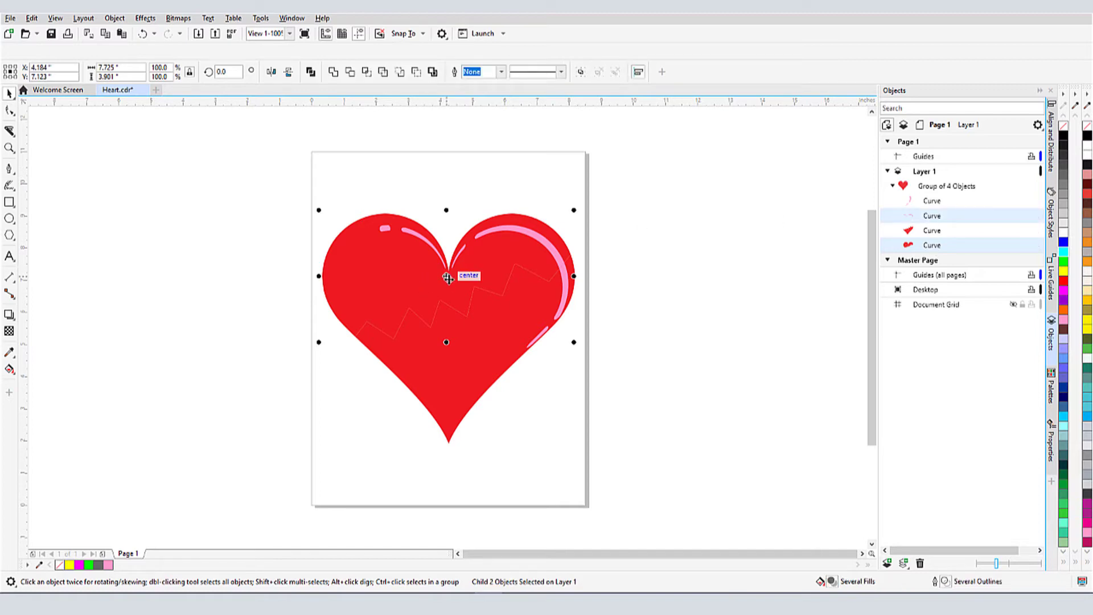
left_click_drag(447, 278, 447, 227)
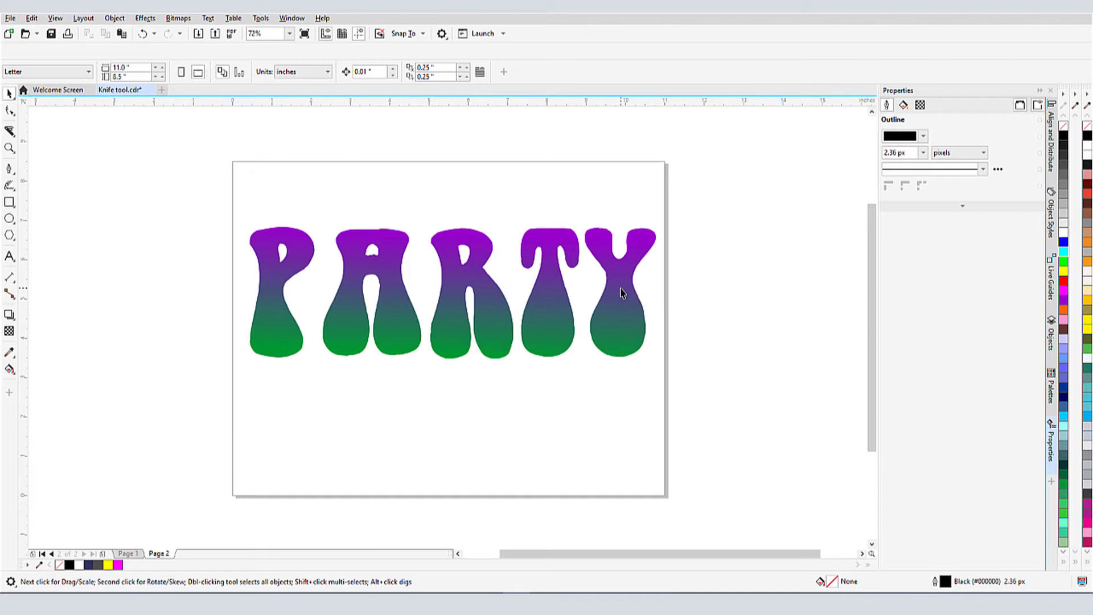
Set the PARTY lettering's outline width to 20 px in Properties
left_click(620, 293)
left_click(979, 223)
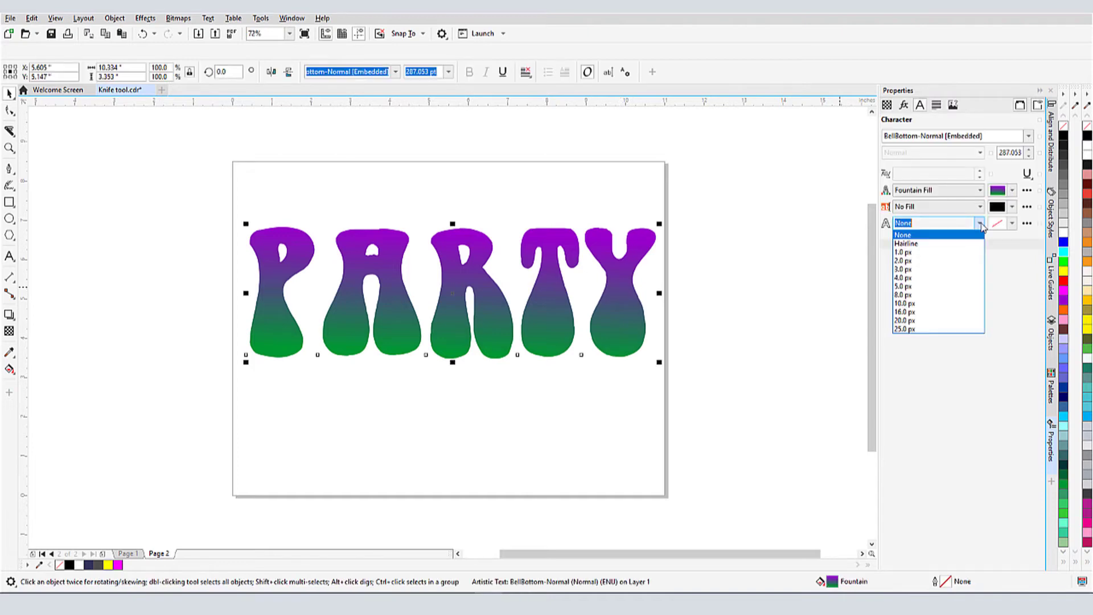
left_click(933, 324)
left_click(821, 309)
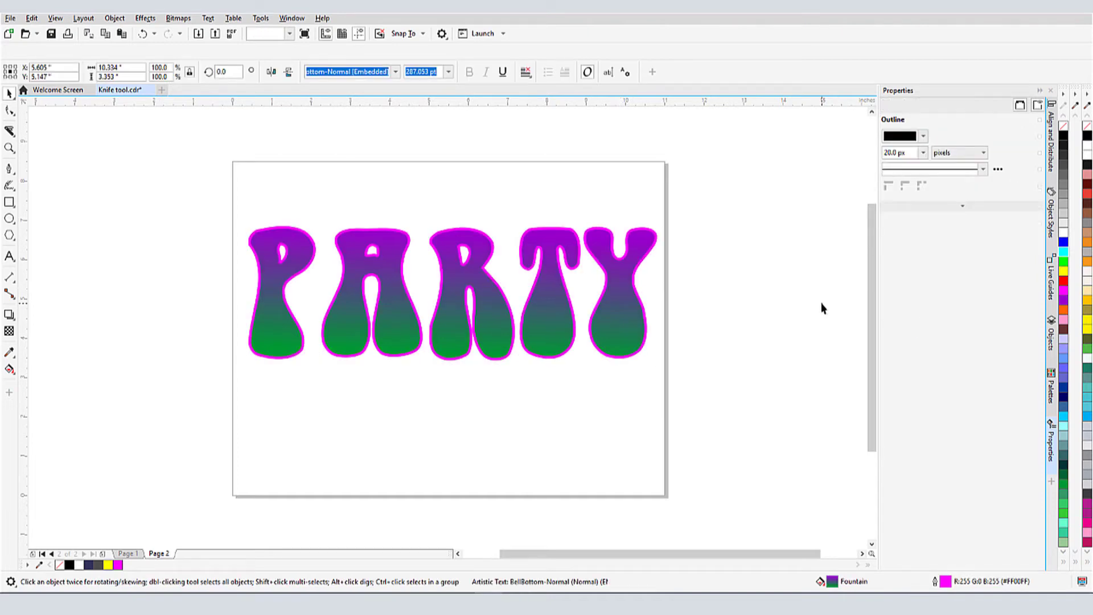
left_click(8, 132)
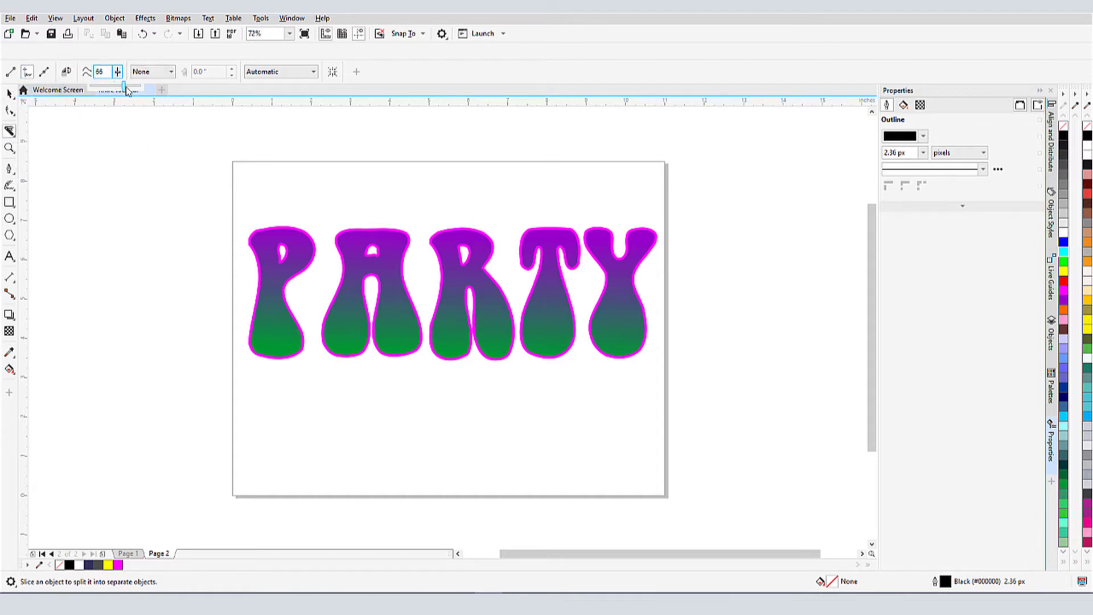
left_click_drag(132, 90, 132, 90)
mouse_move(215, 296)
left_mouse_down()
mouse_move(246, 322)
mouse_move(350, 302)
mouse_move(397, 316)
mouse_move(453, 277)
mouse_move(507, 286)
mouse_move(540, 307)
mouse_move(593, 292)
mouse_move(668, 299)
mouse_move(682, 281)
mouse_move(692, 301)
left_mouse_up()
left_click(1052, 344)
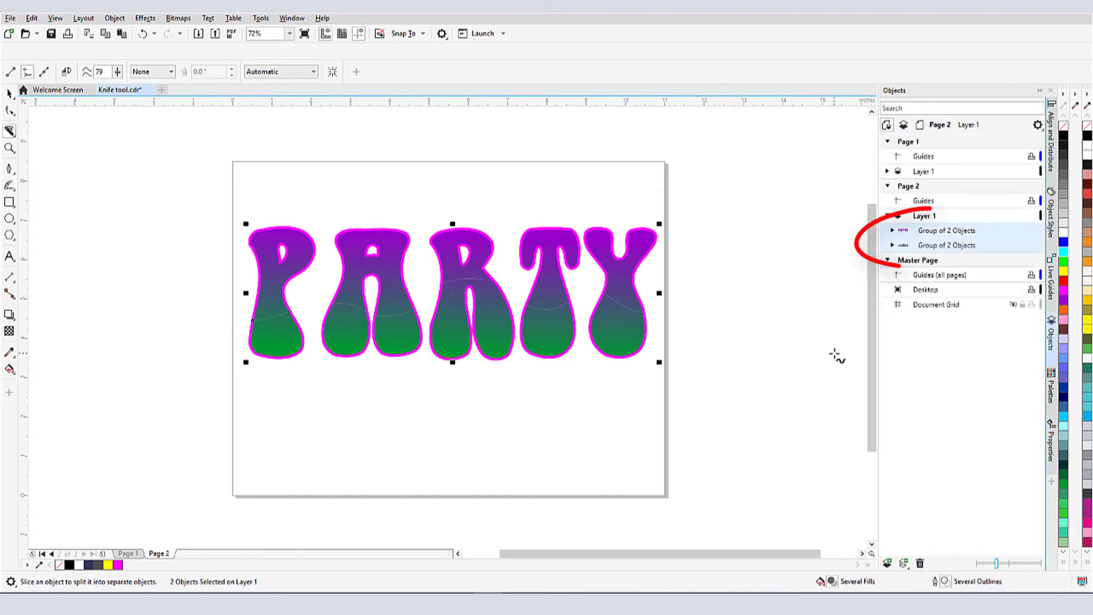
left_click(893, 230)
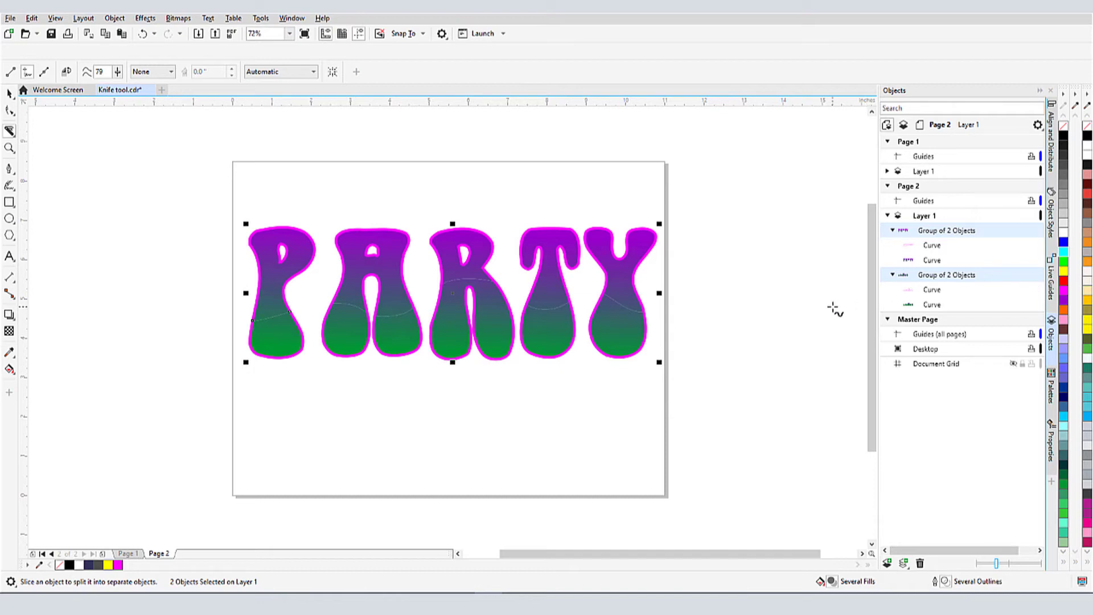
key("space")
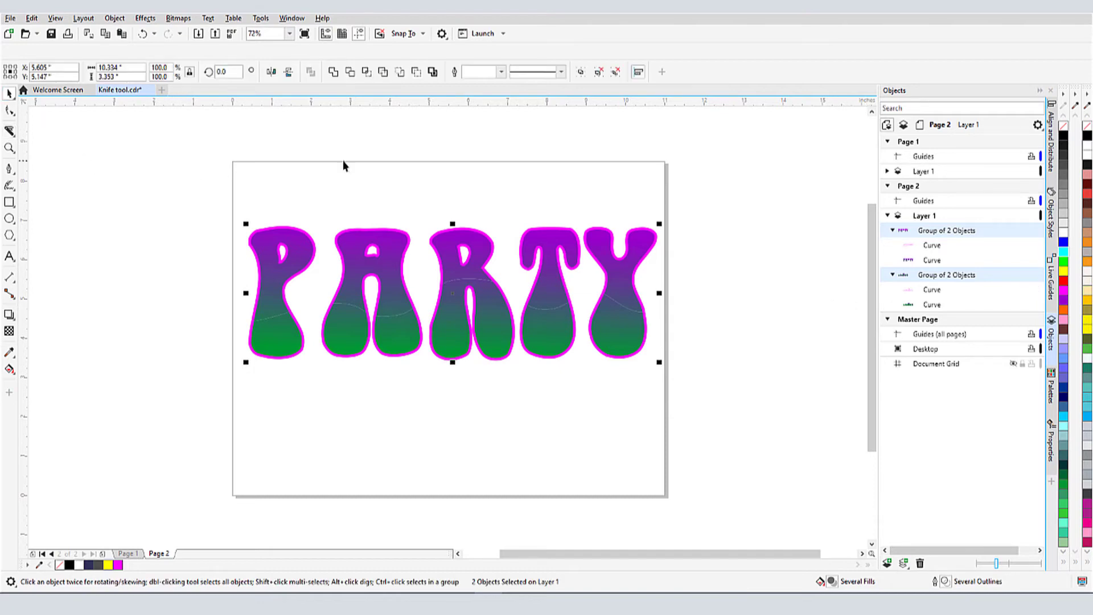
left_click(480, 271)
left_click_drag(481, 272, 455, 237)
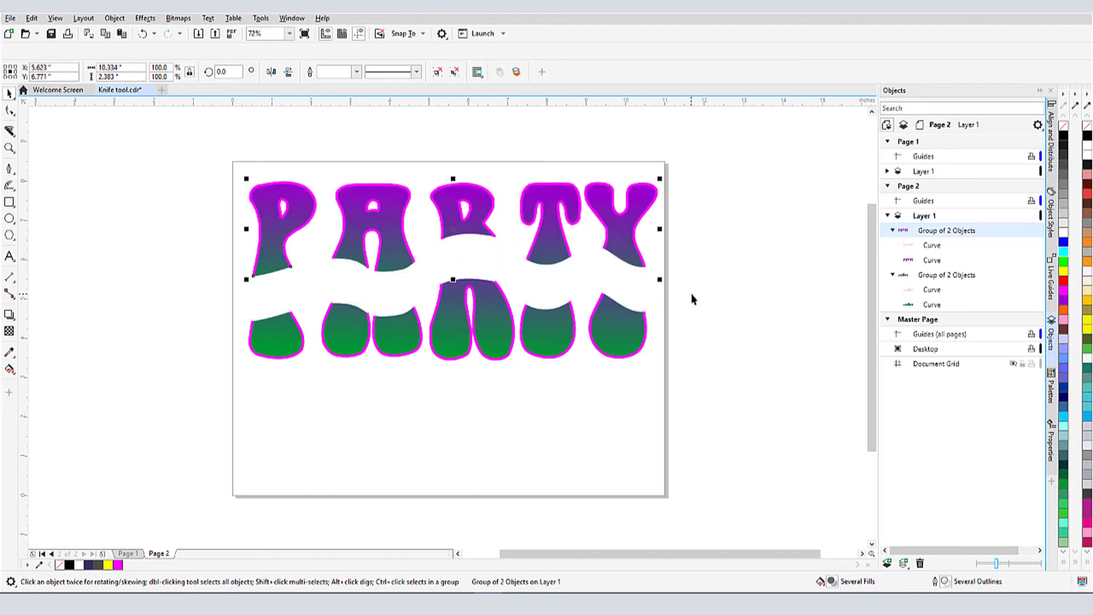
key("ctrl+z")
key("ctrl+z")
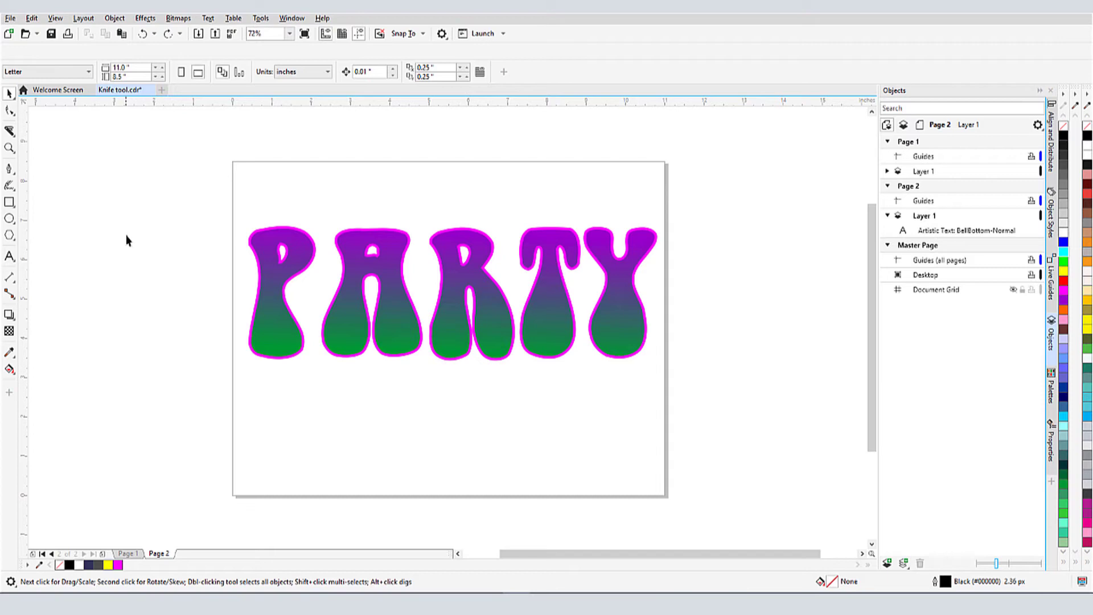
Cut a wavy Bézier line through all the PARTY letters, from left of P to past Y
left_click(10, 132)
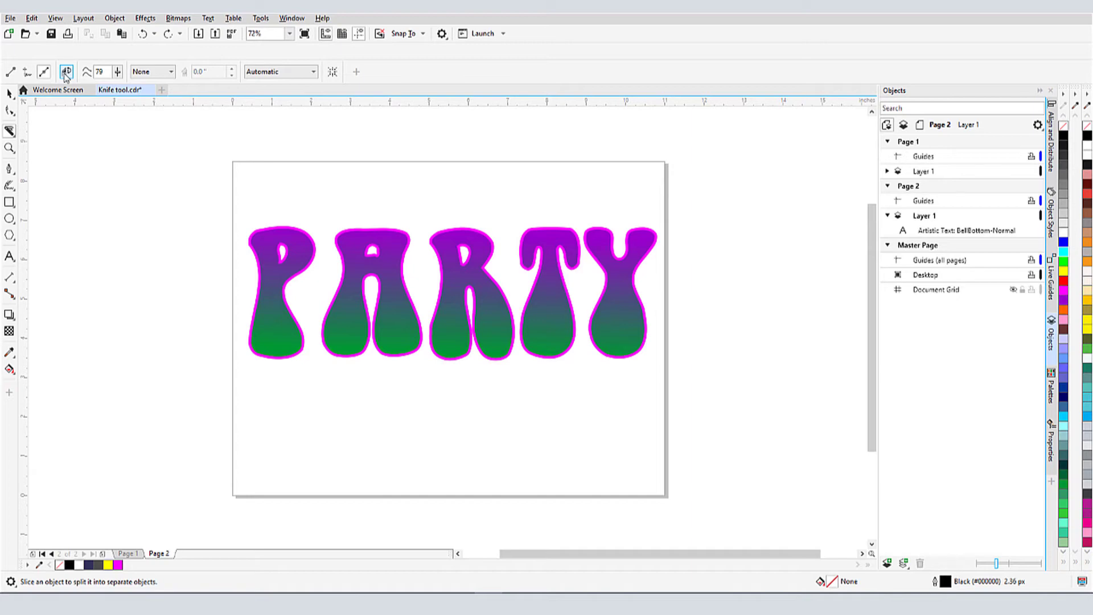
left_click_drag(202, 286, 398, 315)
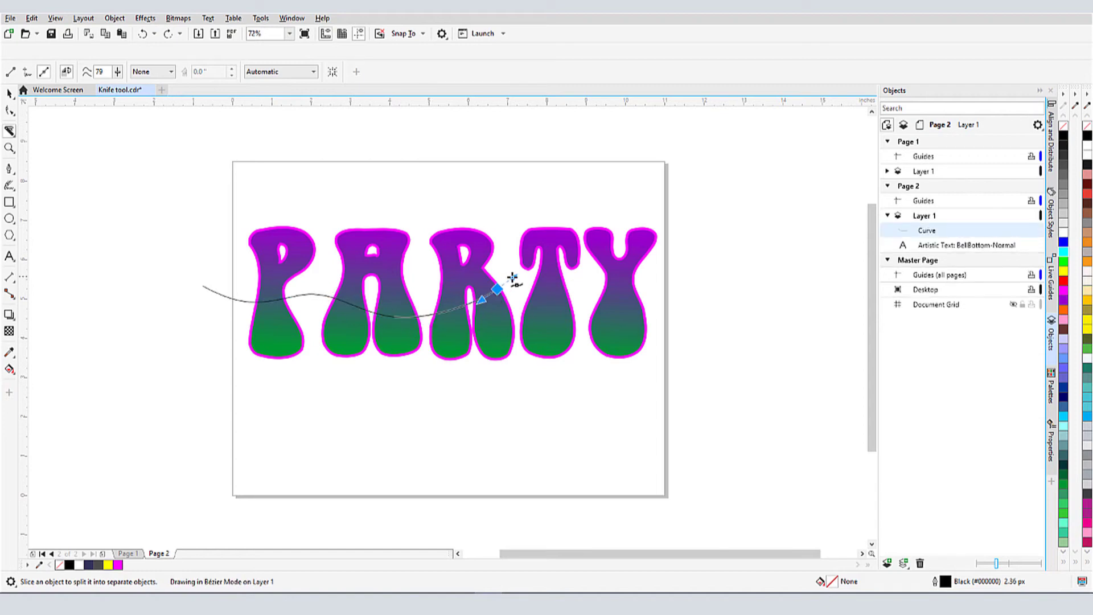
left_click_drag(507, 276, 556, 293)
left_click(704, 288)
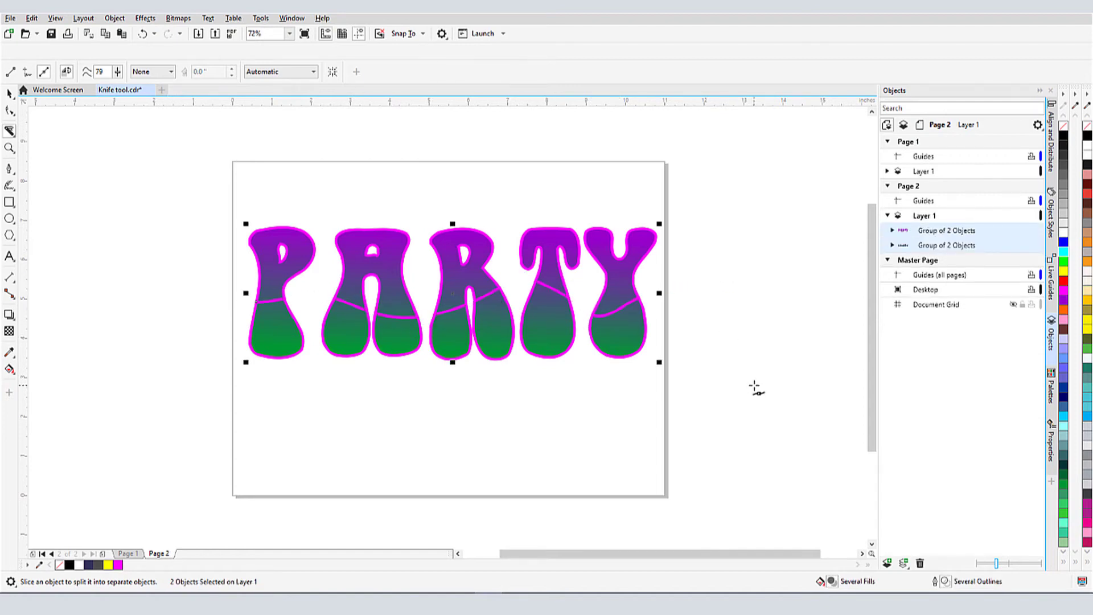
Move the upper letter halves up about 50 px and clear the selection
left_click(9, 93)
left_click(135, 178)
left_click_drag(384, 258, 385, 229)
left_click(720, 296)
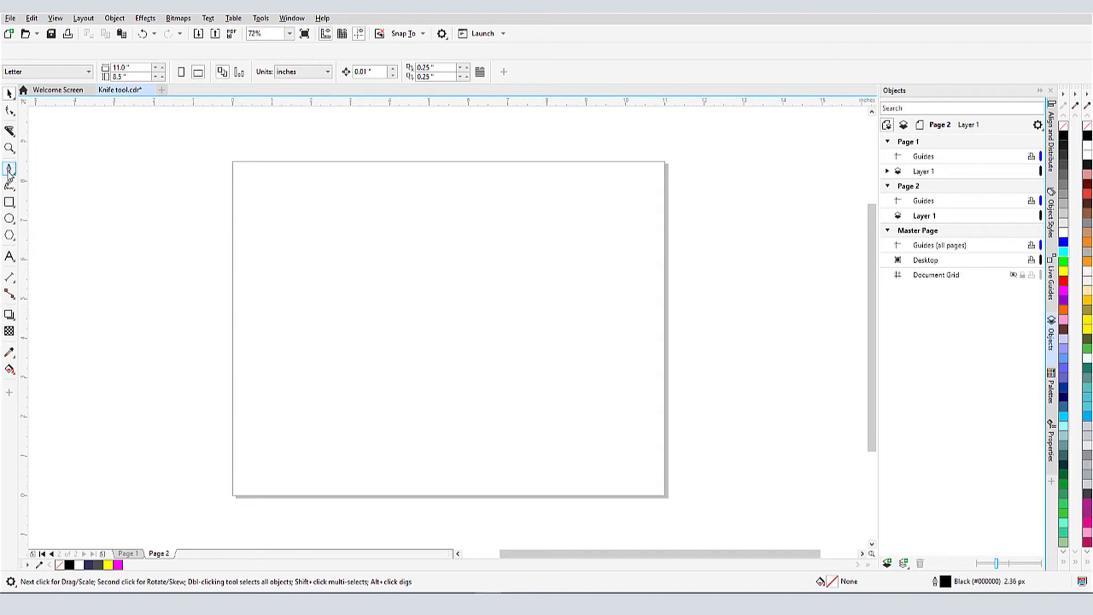
Draw a wavy curve across the page with the Pen tool
left_click(10, 169)
left_click(54, 206)
mouse_move(259, 267)
left_mouse_down()
mouse_move(276, 291)
mouse_move(335, 273)
left_mouse_up()
left_click_drag(379, 241, 410, 270)
left_click_drag(455, 337, 509, 318)
left_click_drag(538, 263, 620, 293)
double_click(645, 265)
Give the curve a 20 px outline with a start arrowhead and an end arrowhead
left_click(391, 71)
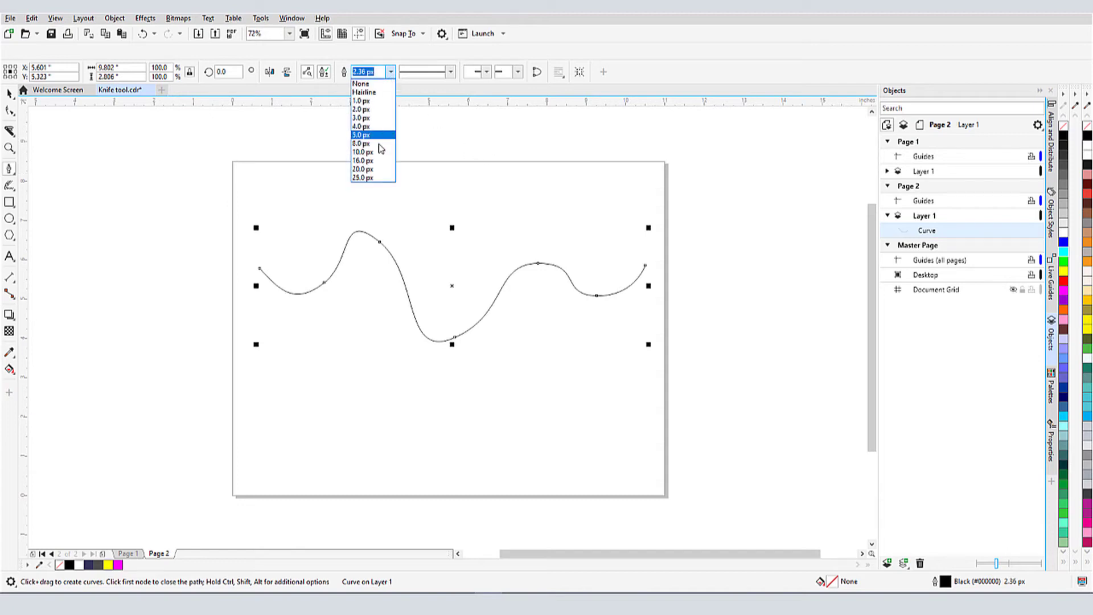
left_click(381, 172)
left_click(486, 71)
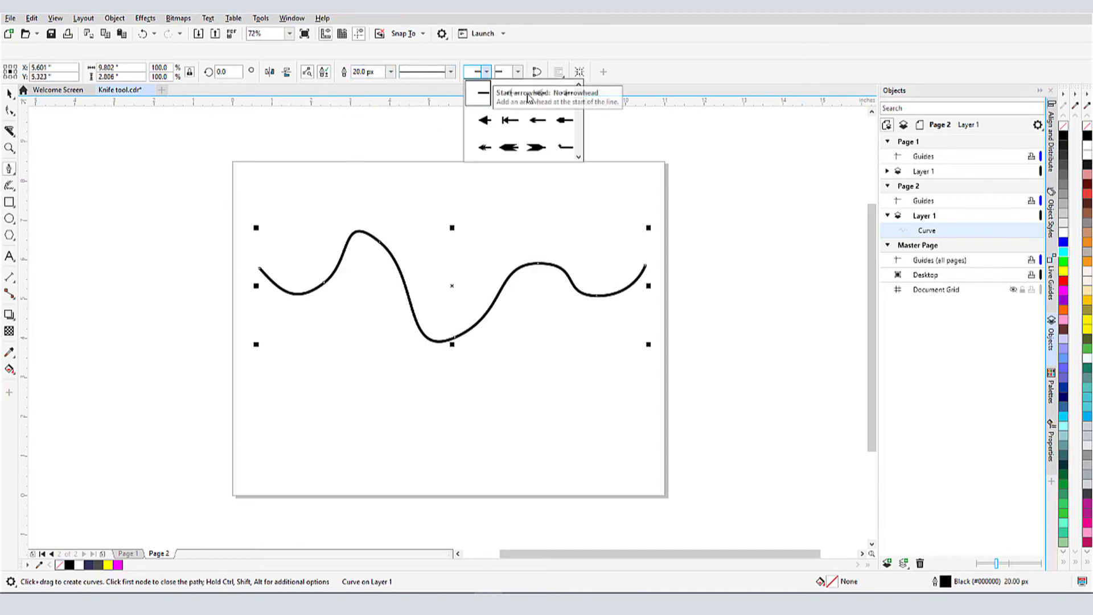
left_click(532, 121)
left_click(517, 72)
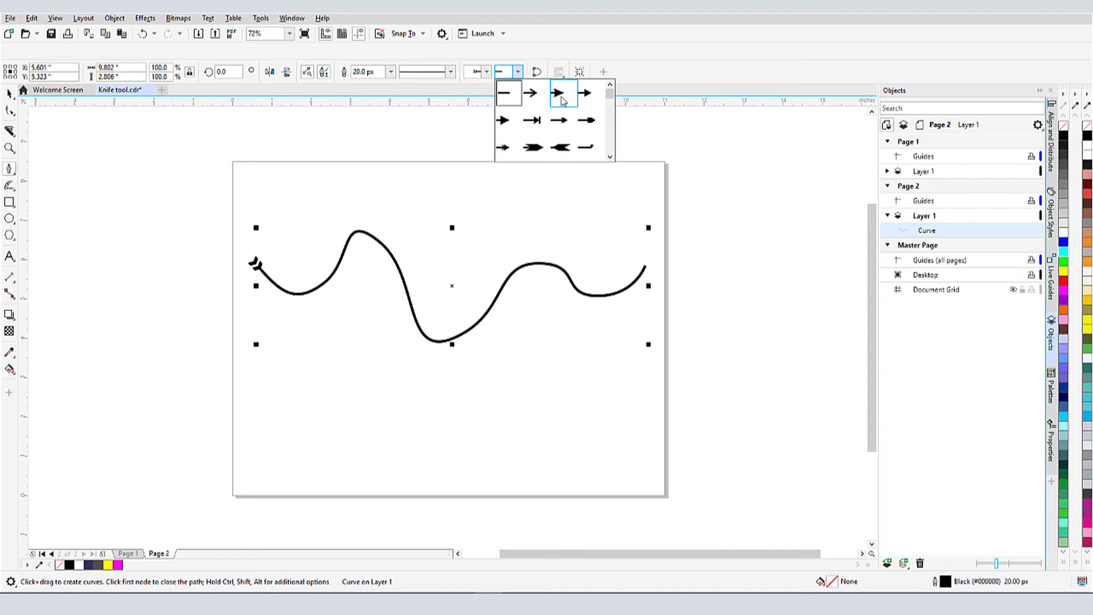
left_click(485, 121)
left_click(10, 132)
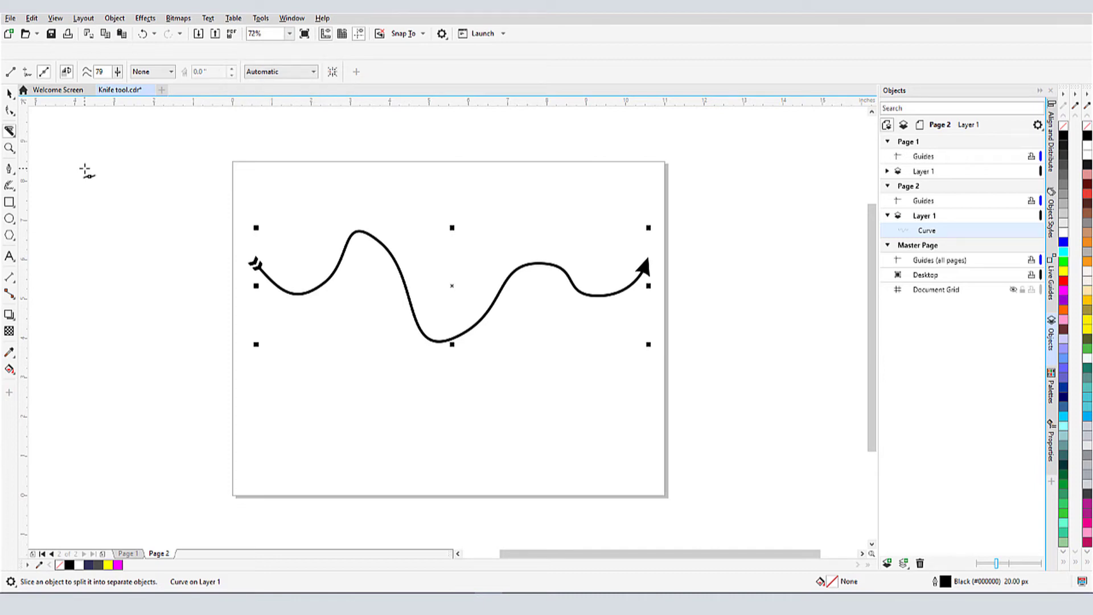
Slice across the curve's middle dip, lift the cut piece, then undo the cut
mouse_move(346, 330)
left_mouse_down()
mouse_move(430, 268)
mouse_move(515, 302)
left_mouse_up()
key("space")
left_click(412, 274)
left_click(446, 307)
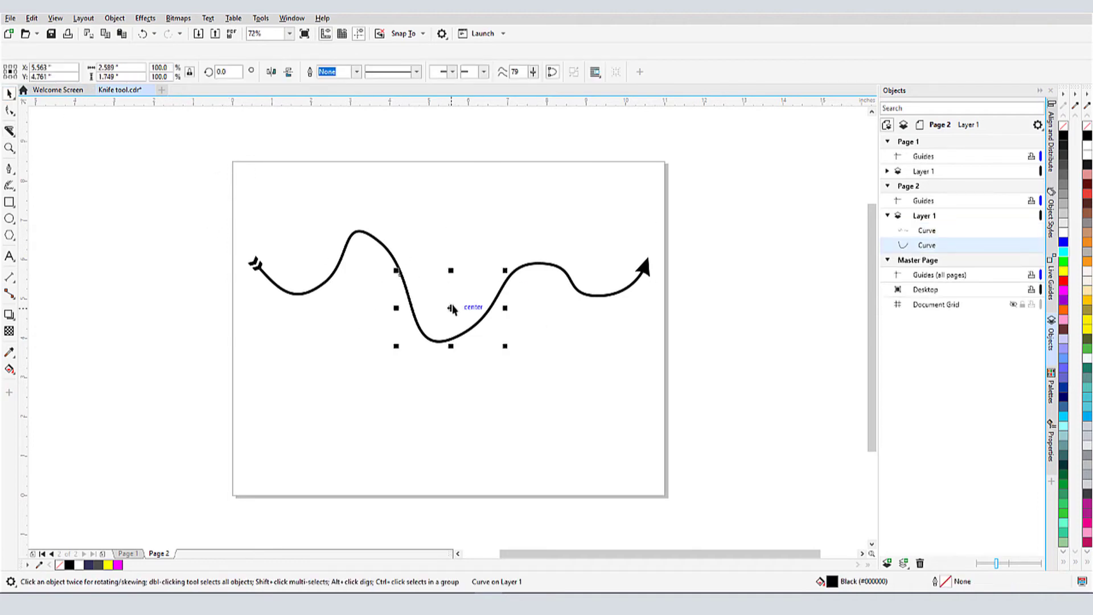
left_click_drag(446, 308, 453, 278)
key("ctrl+z")
key("ctrl+z")
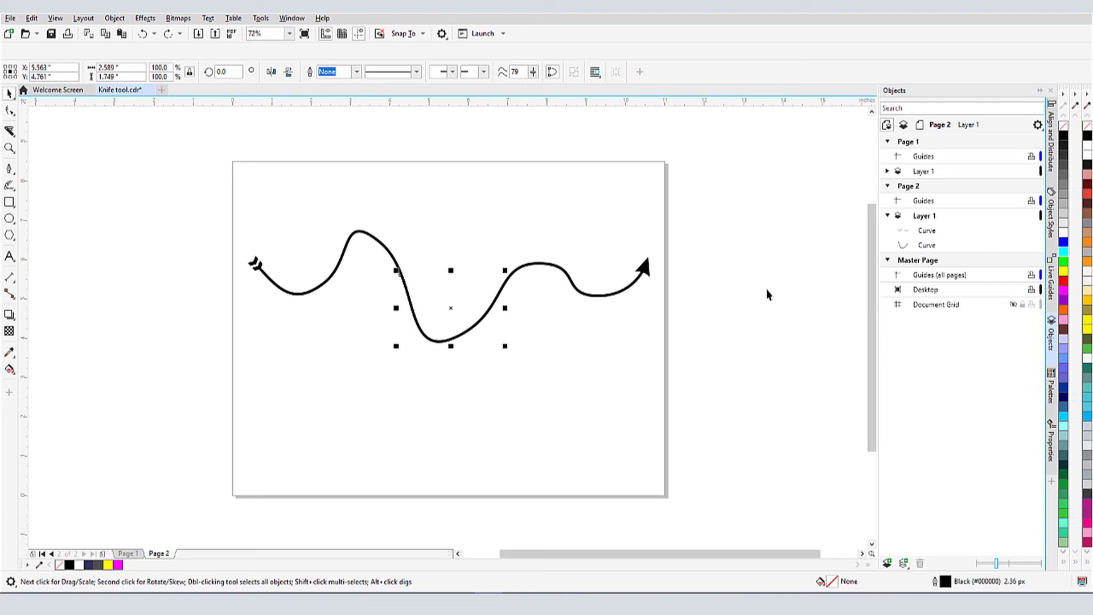
Retry the cut with outlines converted to separate objects, pull the middle piece away, then undo
left_click(9, 131)
left_click(279, 71)
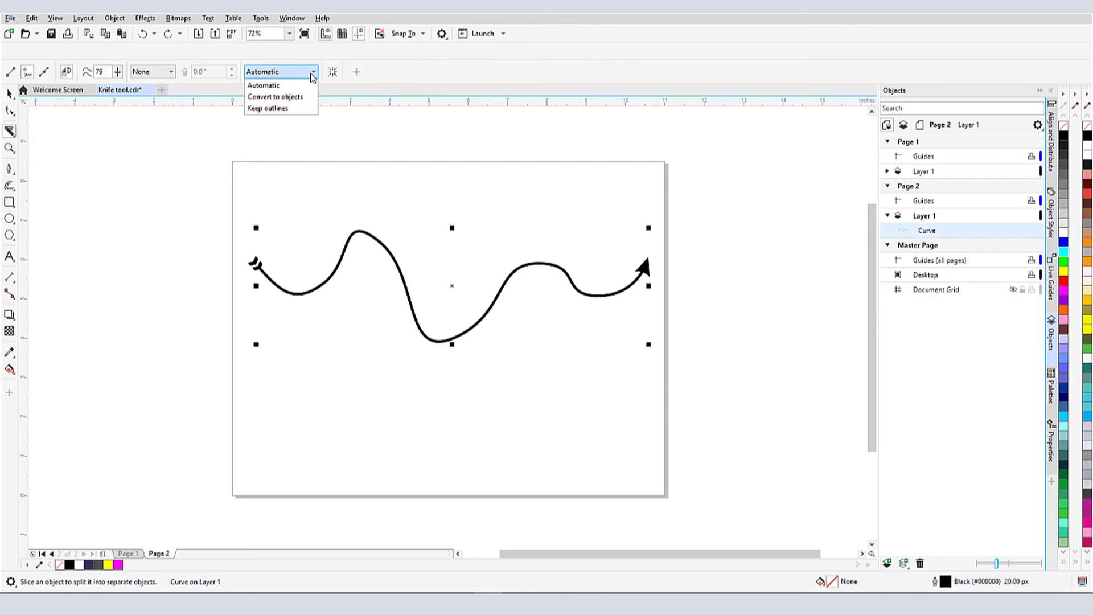
left_click(270, 95)
left_click_drag(353, 317, 524, 323)
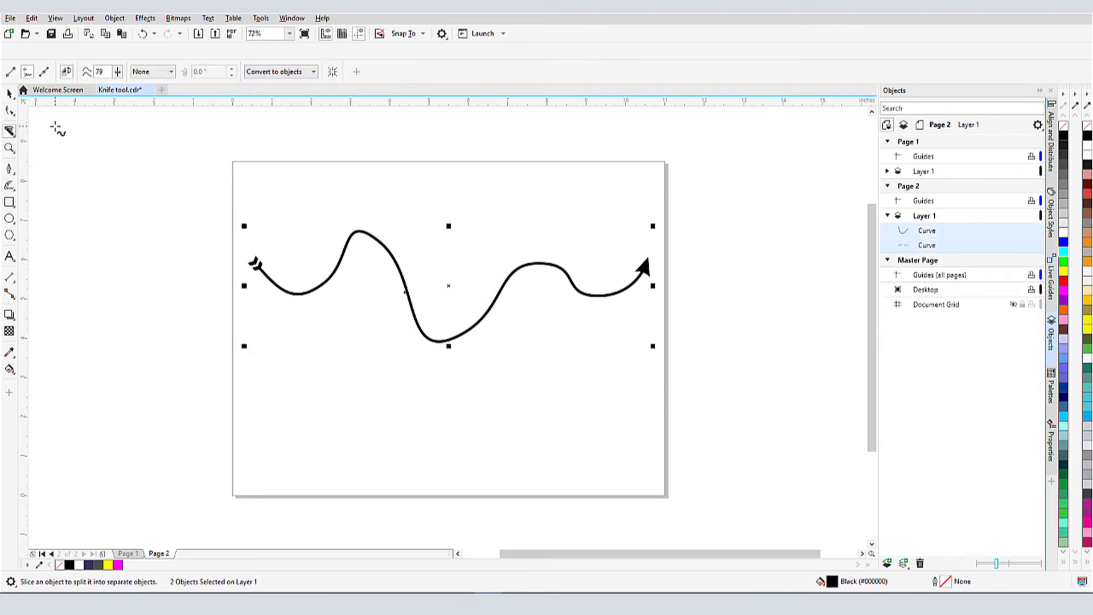
key("space")
left_click(447, 314)
left_click_drag(448, 310, 733, 289)
key("ctrl+z")
key("ctrl+z")
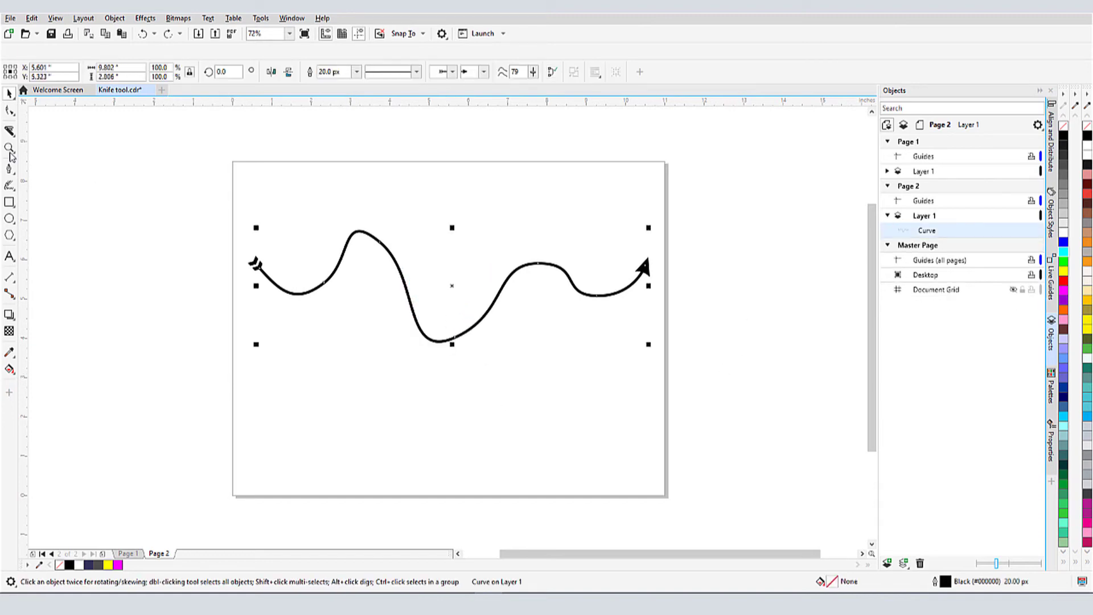
Cut the curve again with Keep outlines so each end gets arrowheads, and raise the middle piece
left_click(9, 130)
left_click(313, 72)
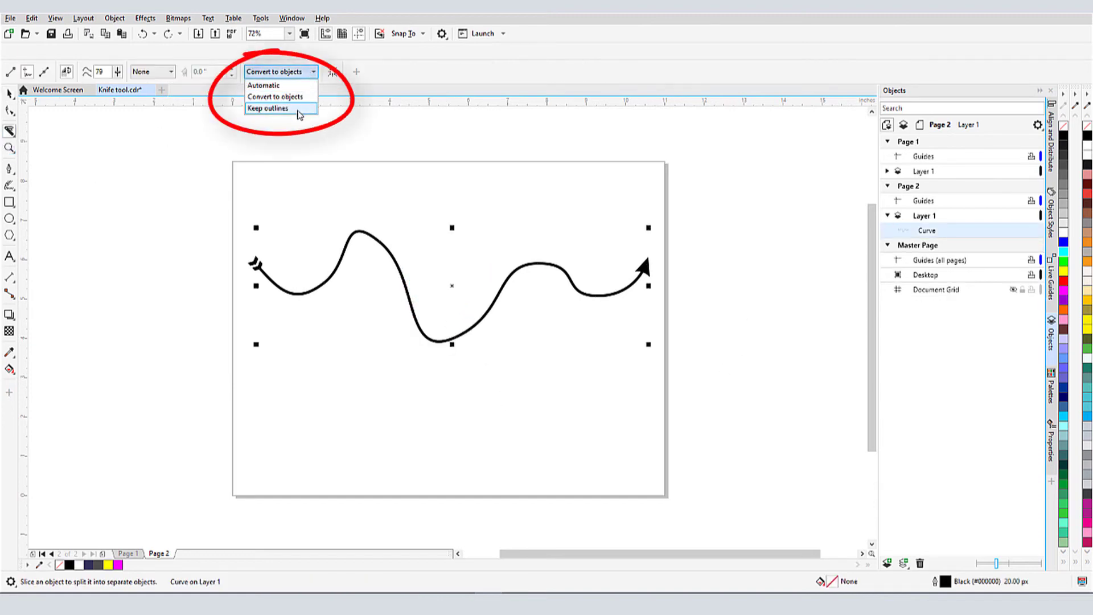
left_click(299, 108)
left_click_drag(362, 318, 512, 263)
left_click(10, 93)
left_click(215, 245)
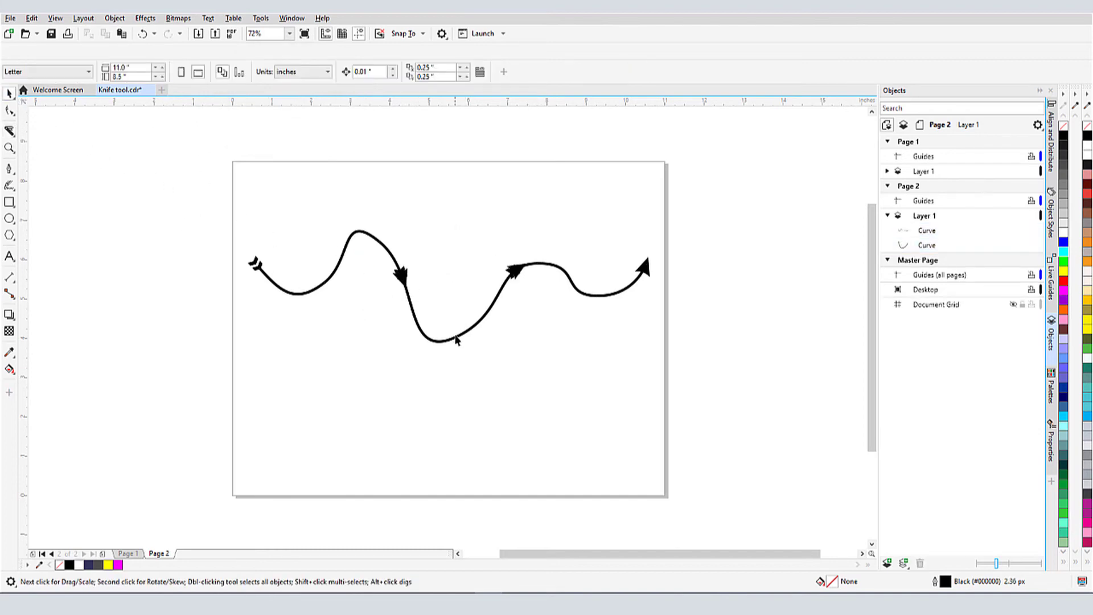
left_click(456, 339)
left_click_drag(459, 305, 461, 267)
left_click(819, 307)
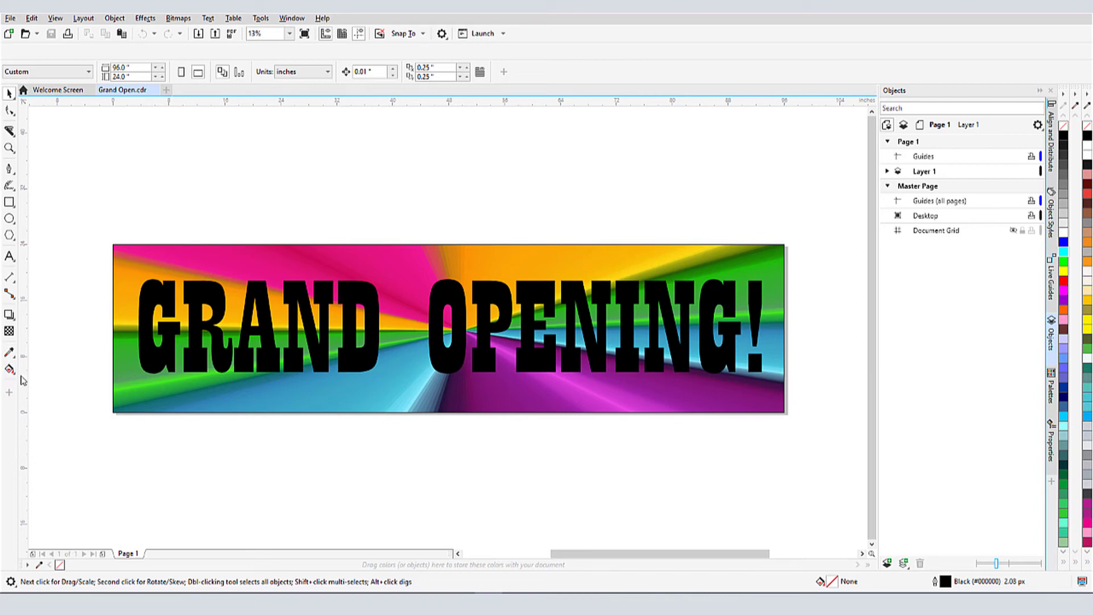
Drag three vertical guides from the ruler across the left, middle and right of the banner
left_click_drag(22, 379, 281, 411)
left_click_drag(24, 411, 450, 421)
left_click_drag(24, 390, 616, 455)
left_click(675, 486)
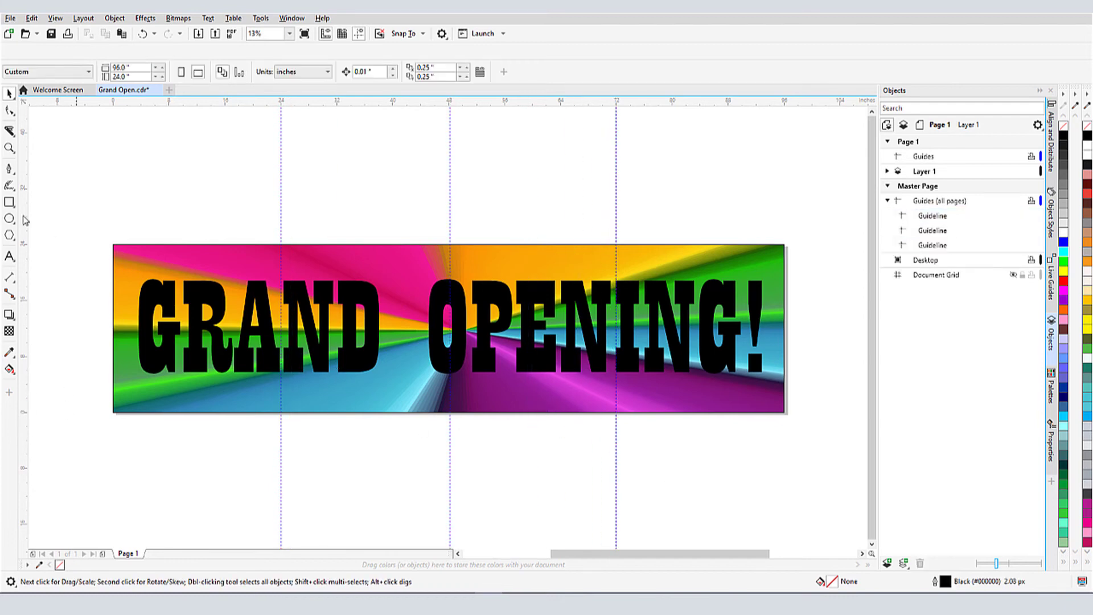
Set the Knife tool to Automatic outlines with a 1" gap between cut pieces
left_click(10, 132)
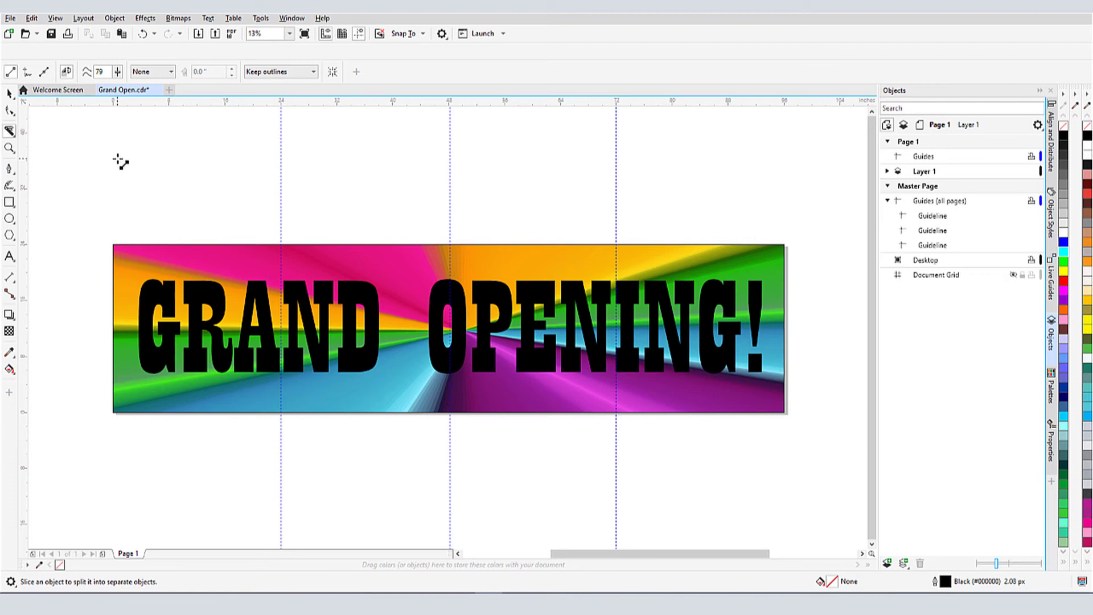
left_click(257, 73)
left_click(259, 85)
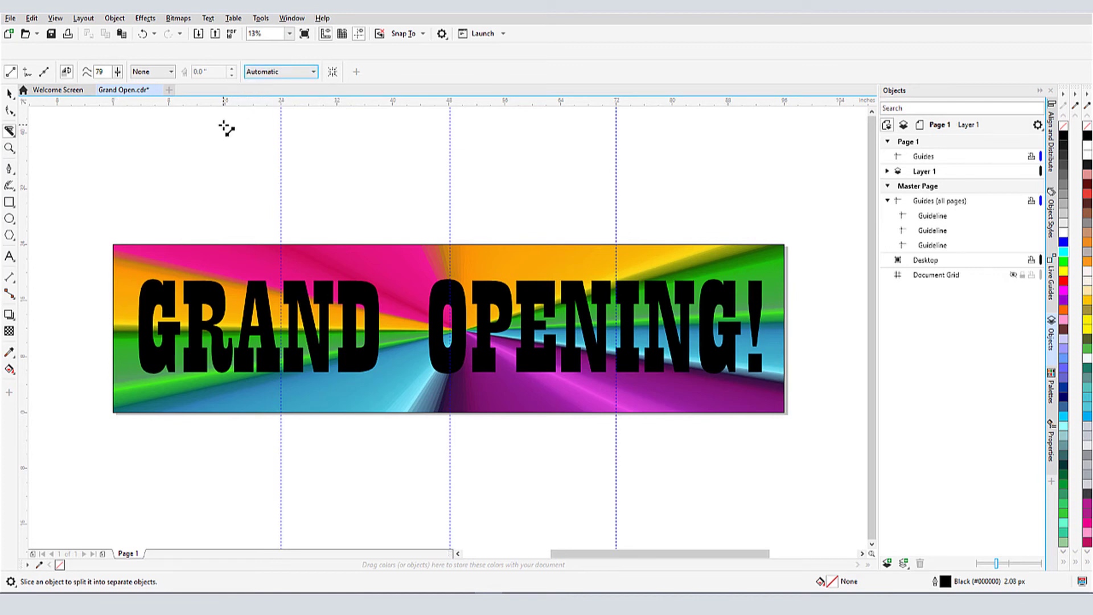
left_click(170, 73)
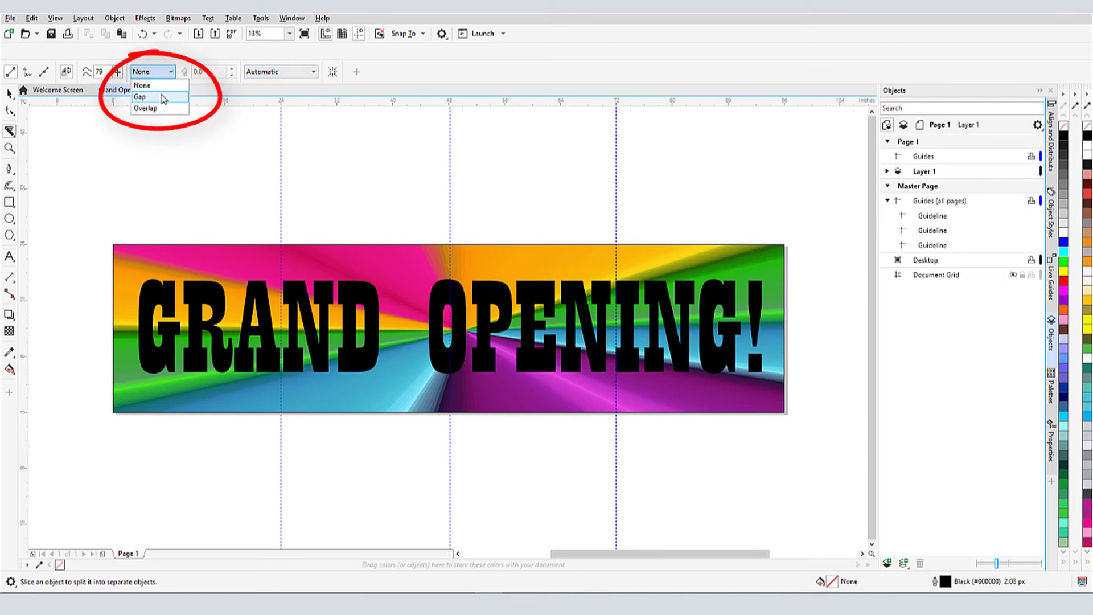
left_click(164, 98)
double_click(201, 72)
type("1")
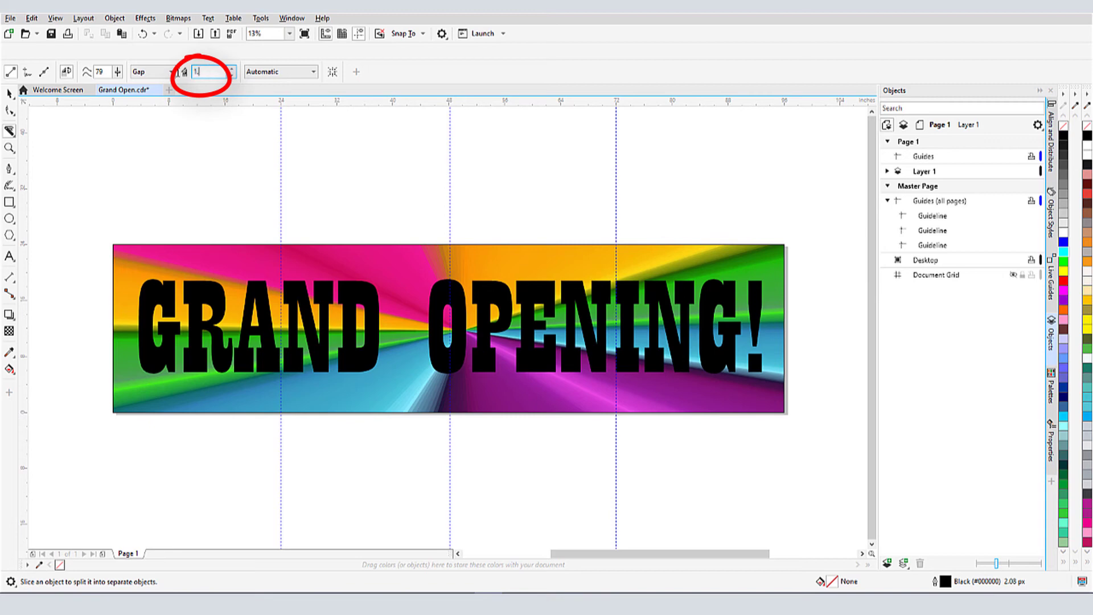
key("Return")
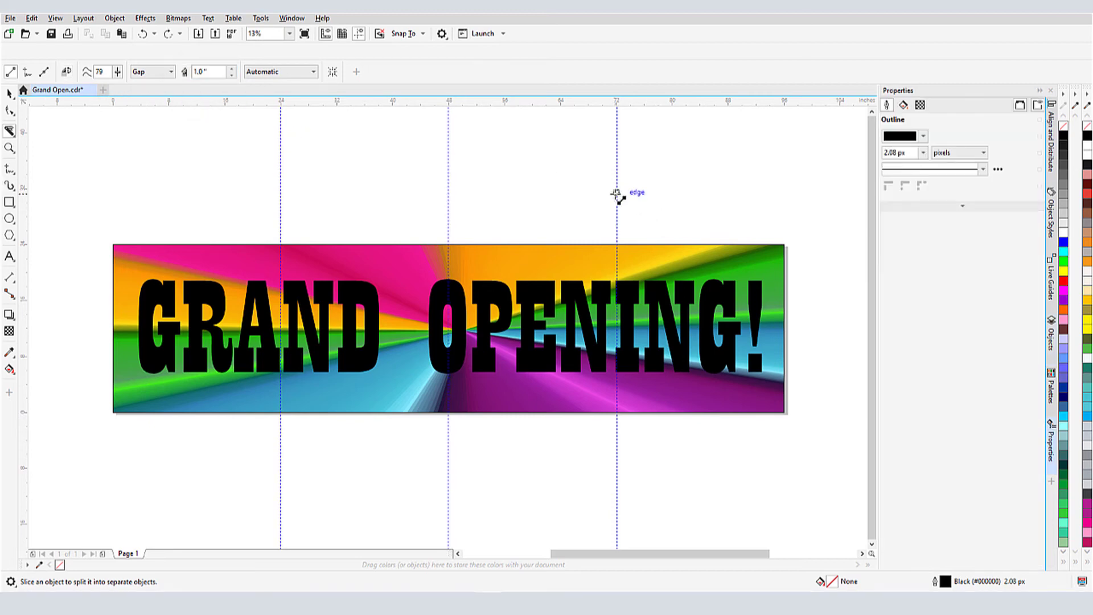
Slice the banner along the right, middle and left guides, then deselect the pieces
left_click_drag(616, 193, 620, 459)
left_click_drag(448, 458, 449, 200)
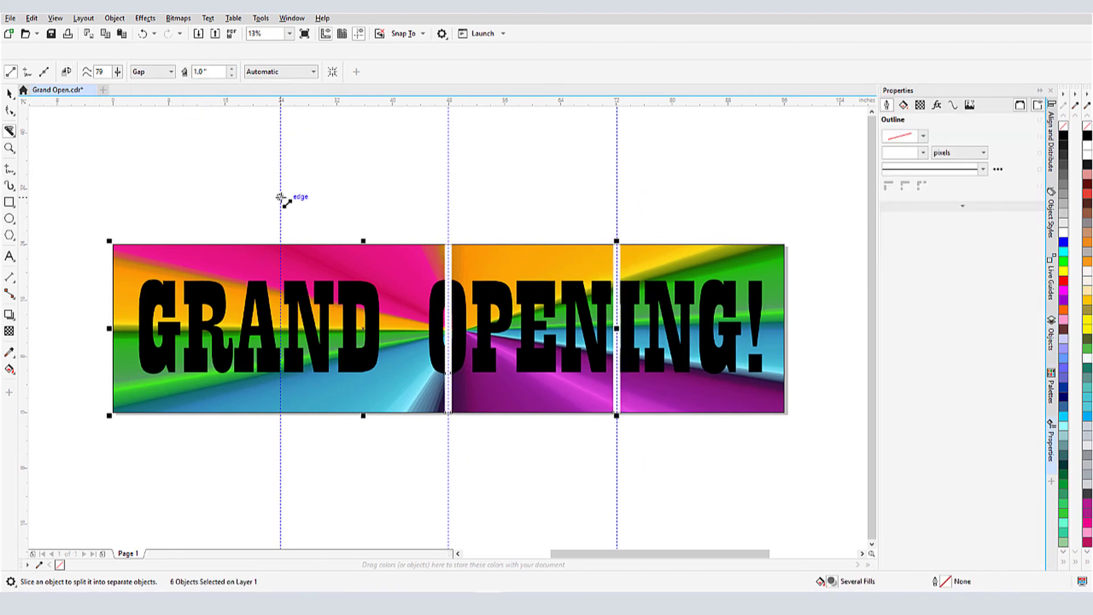
left_click_drag(281, 198, 334, 475)
key("space")
left_click(373, 472)
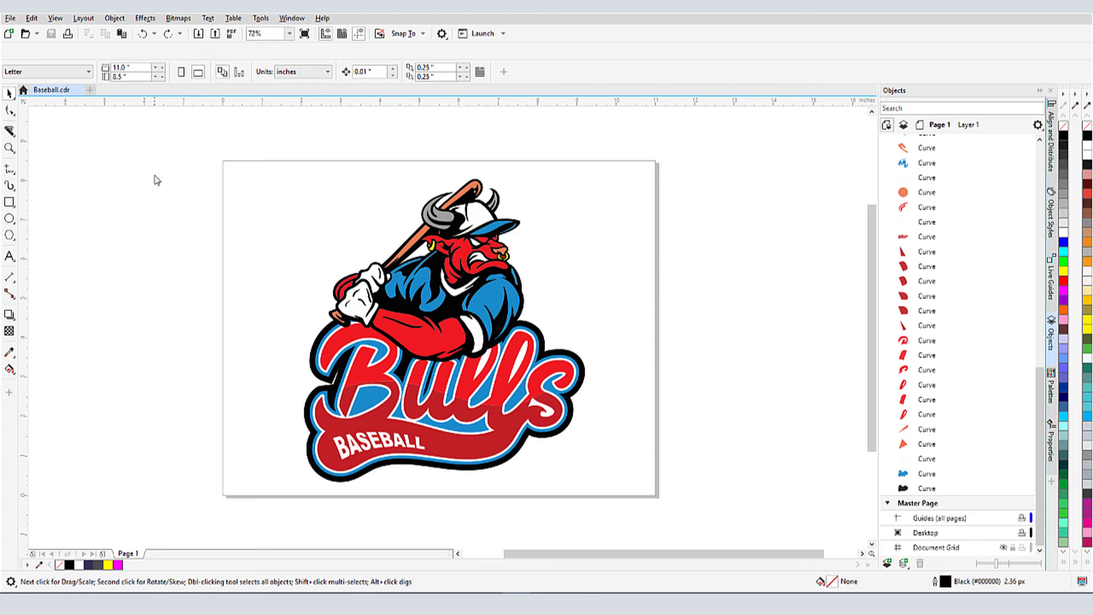
With the Knife tool set to a 0.5" overlap, slice the Bulls logo vertically down its middle
left_click(9, 131)
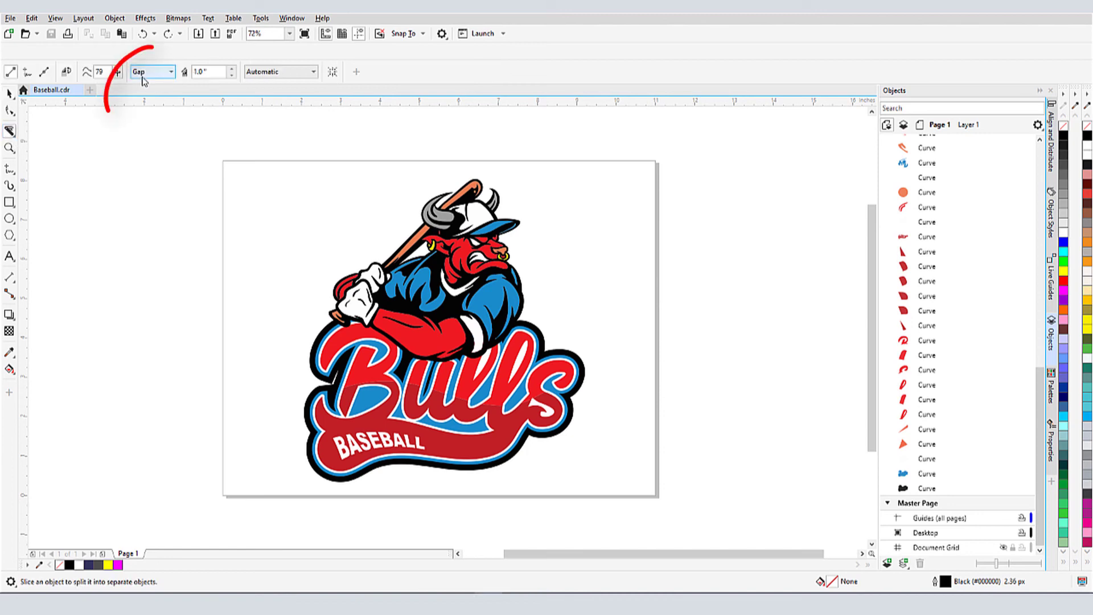
left_click(144, 81)
left_click(146, 108)
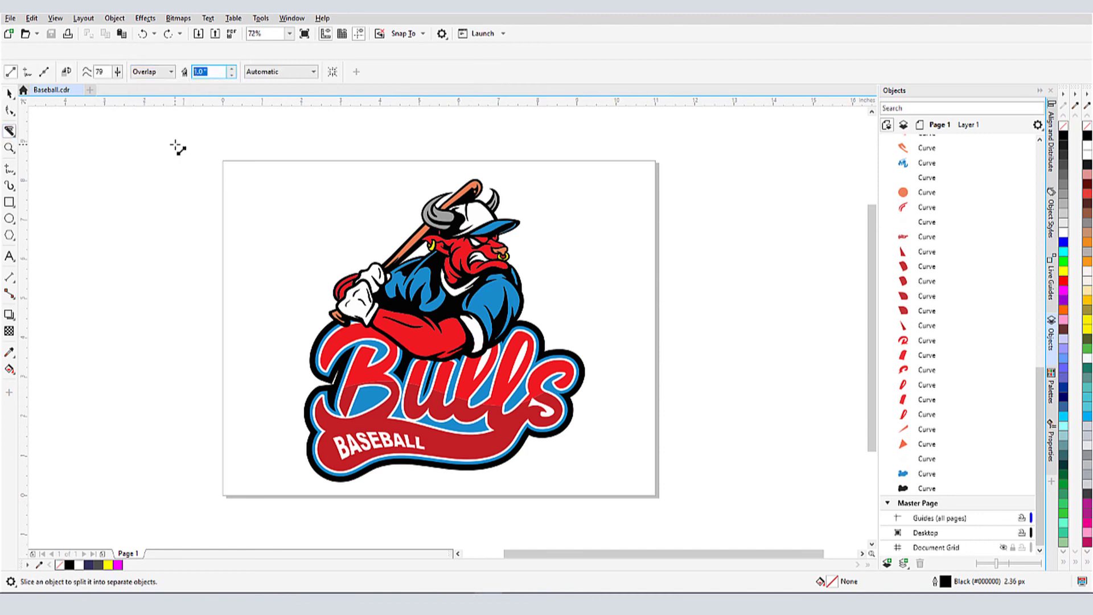
type("0.5")
key("Return")
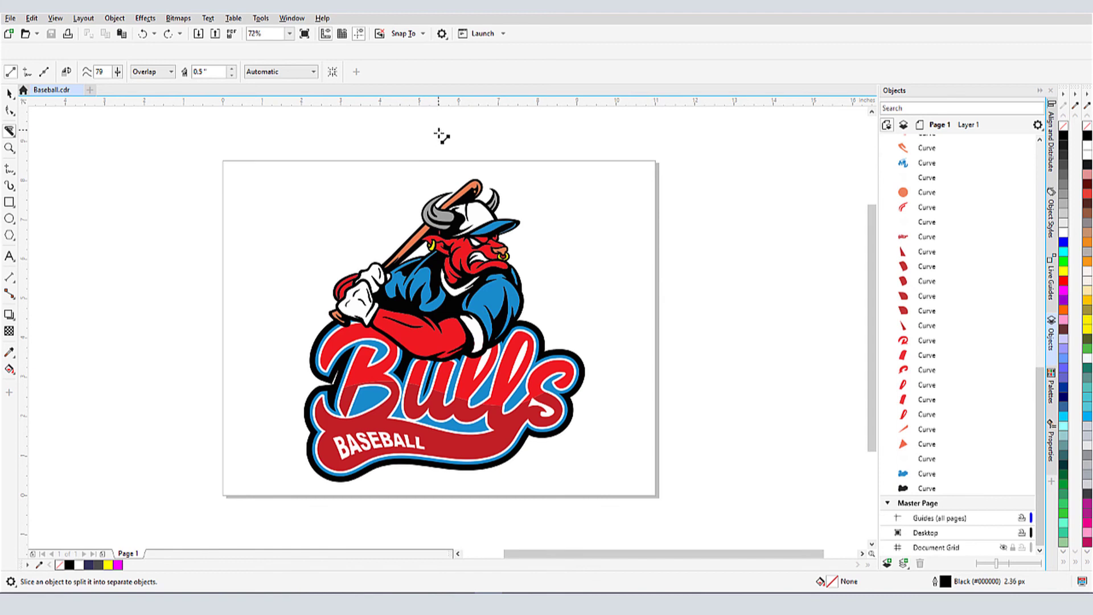
left_click_drag(438, 131, 464, 535)
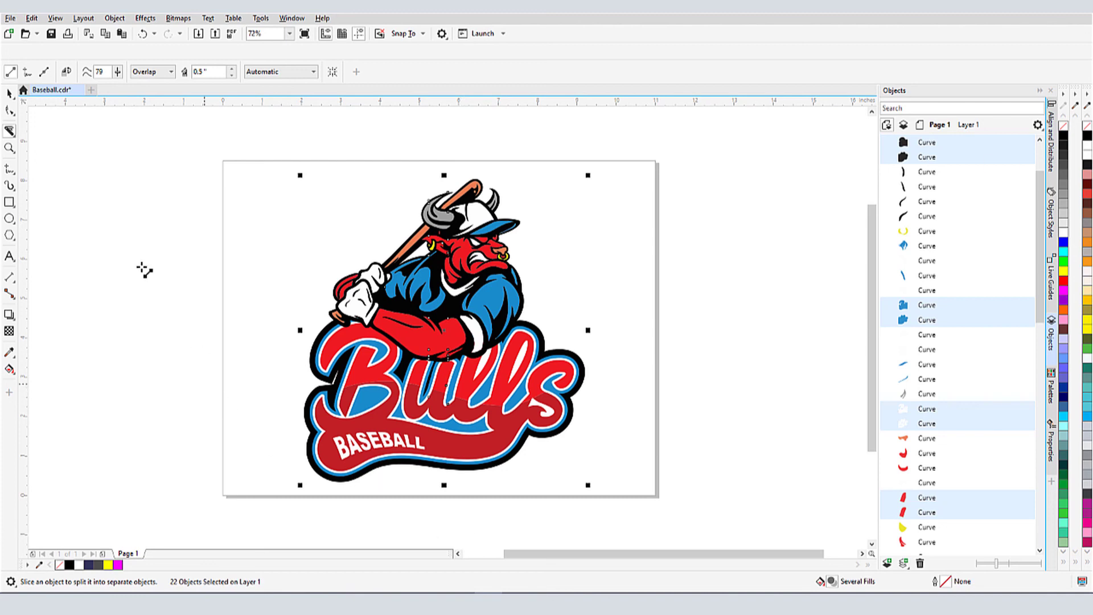
Select all pieces of the logo's left half and move them below the page
left_click(10, 94)
left_click_drag(198, 147, 455, 508)
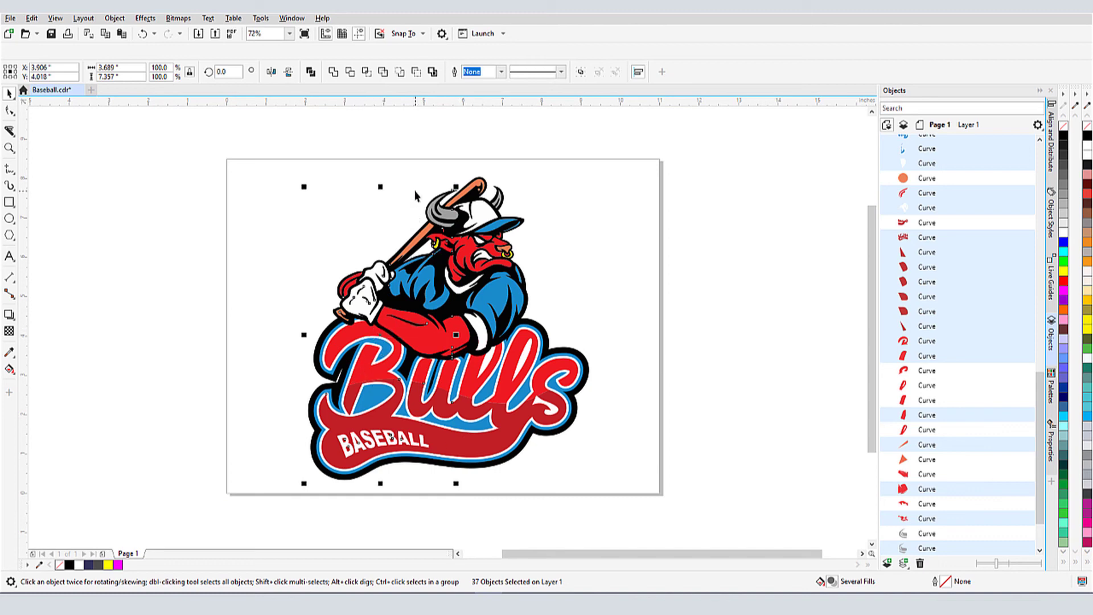
scroll(417, 195, "down", 2)
left_click_drag(389, 268, 433, 356)
scroll(433, 357, "up", 2)
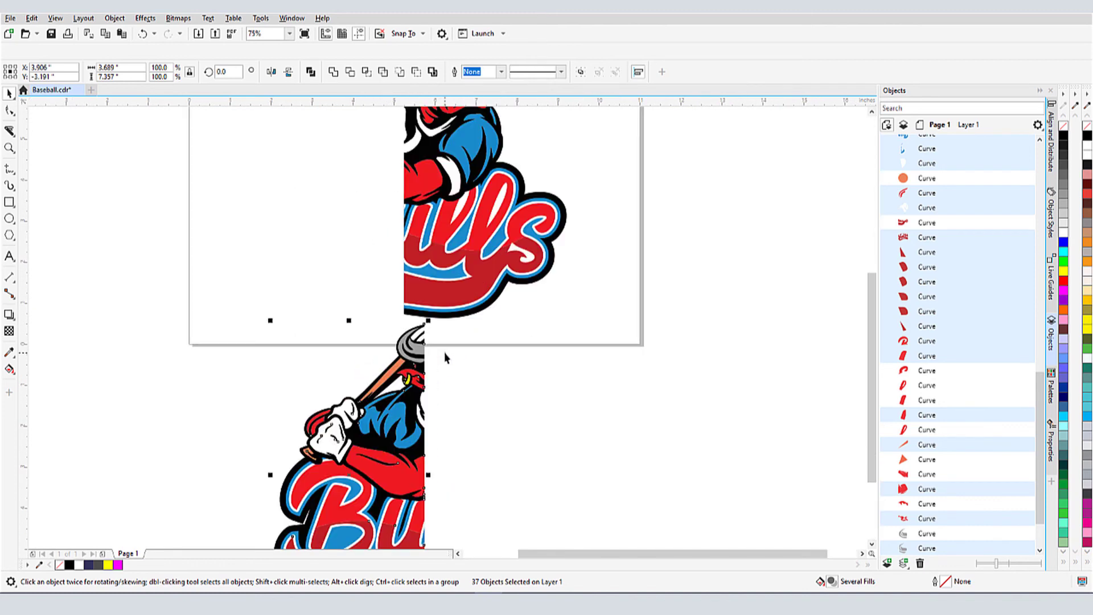
left_click(489, 423)
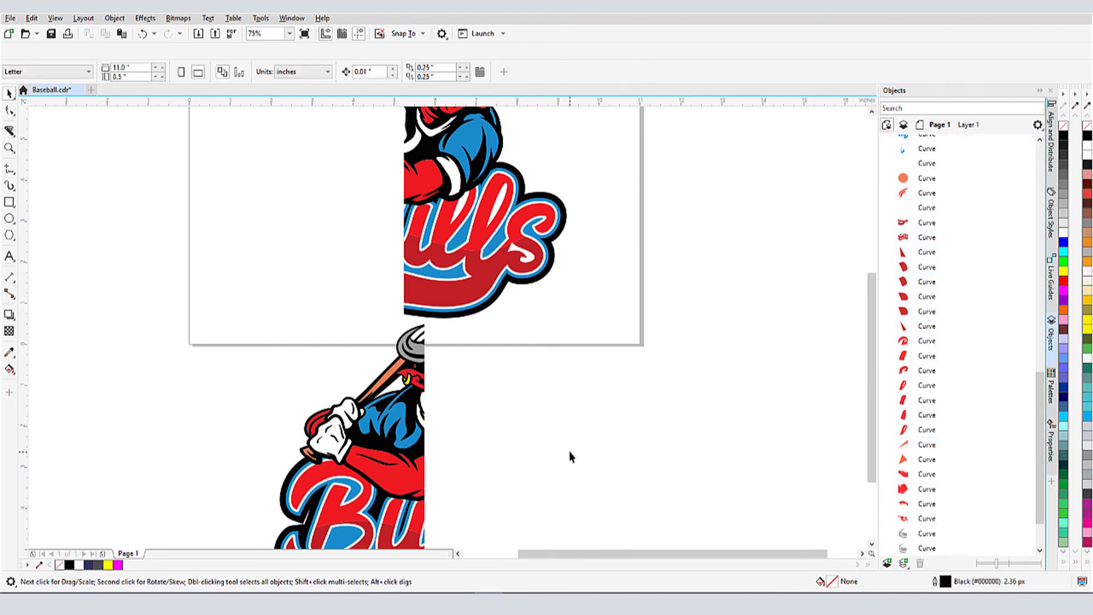